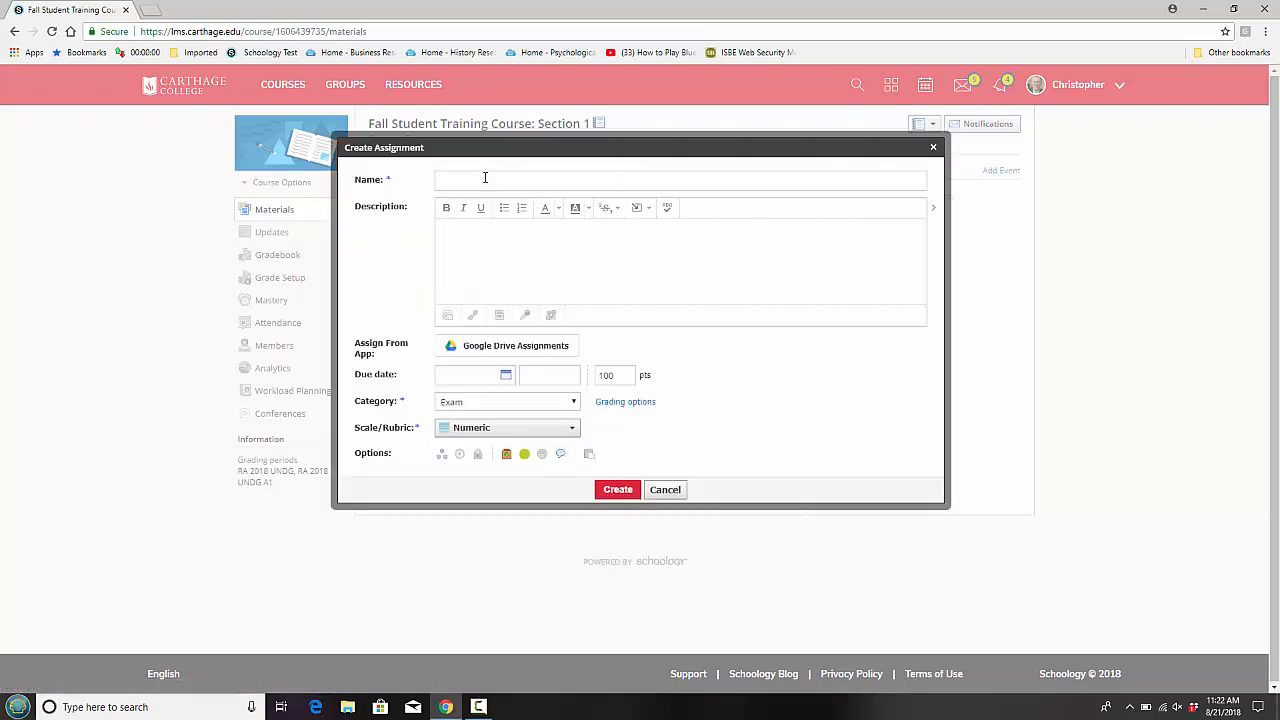
# Step: Fill in the new assignment with the name Presentation, due date 8/31/18 and category Presentation
pyautogui.write('resentation')
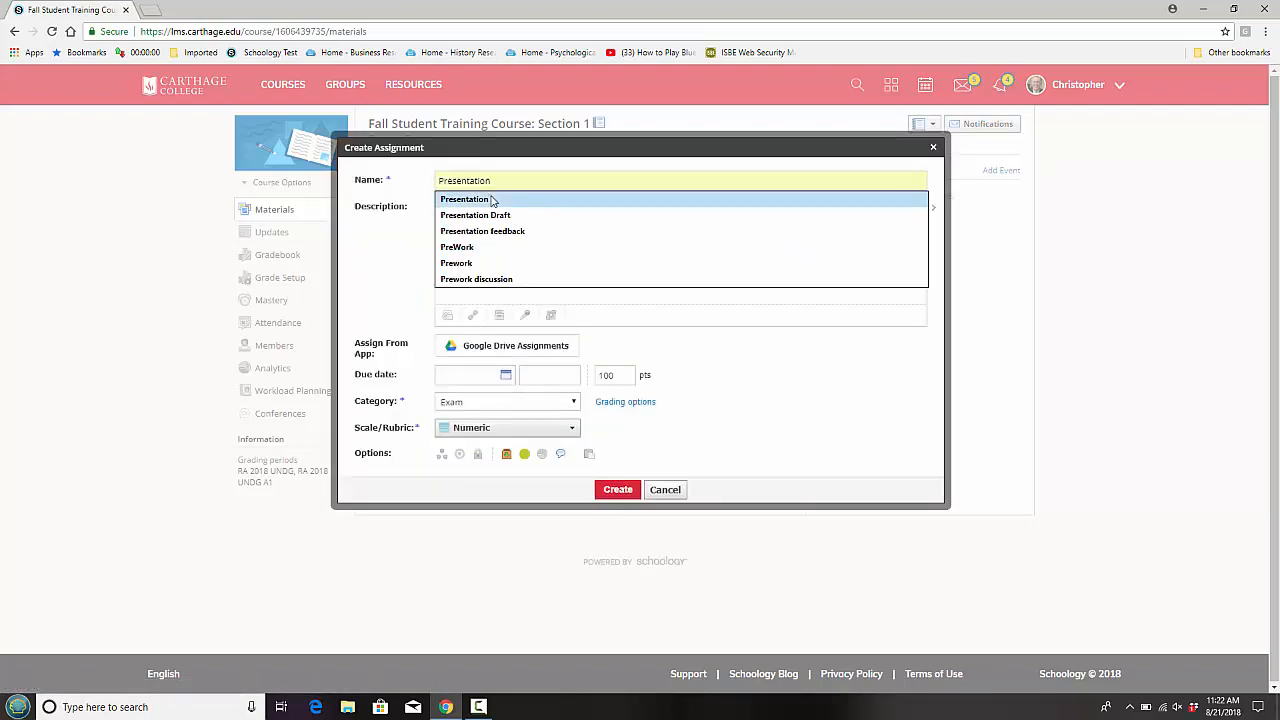
pyautogui.click(489, 199)
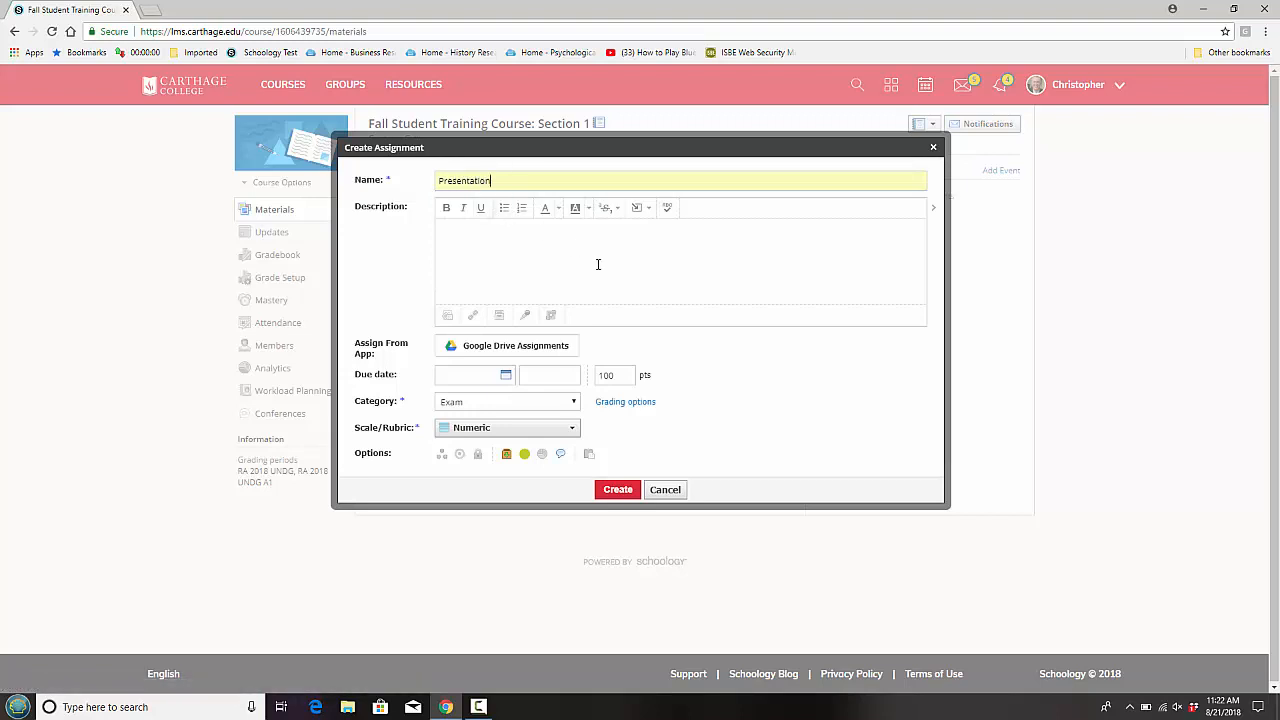
pyautogui.click(506, 376)
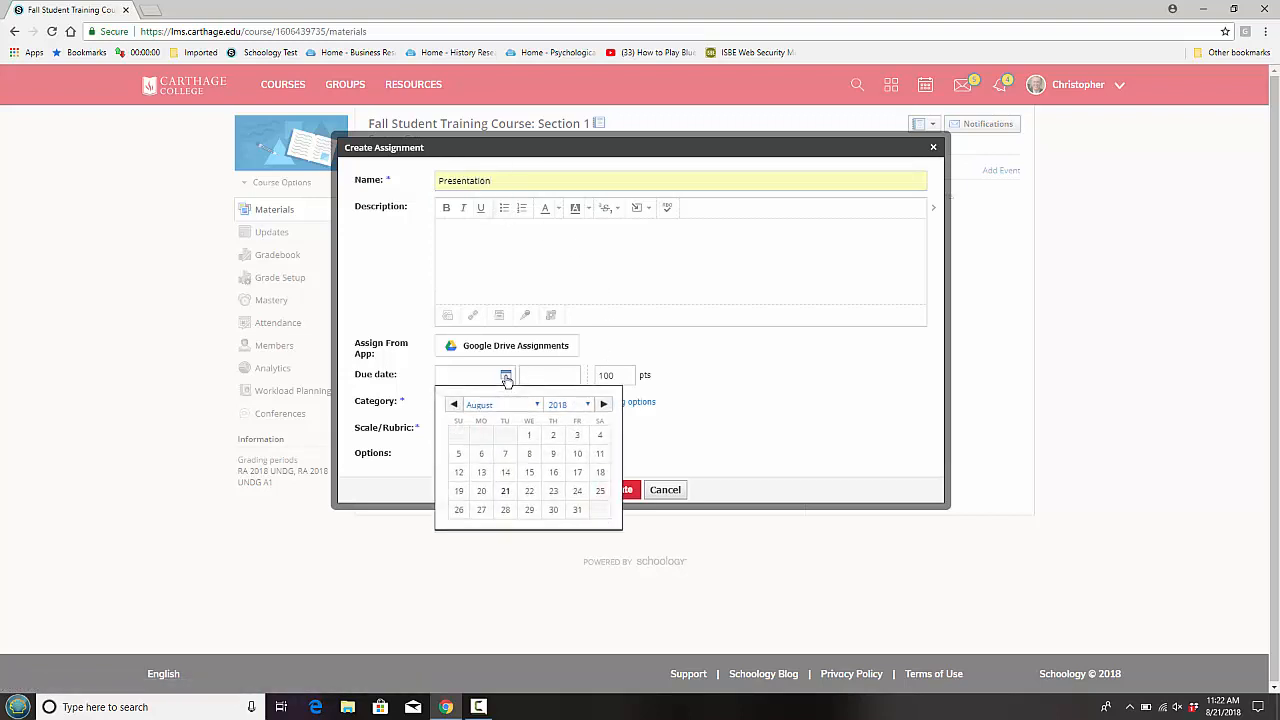
pyautogui.click(577, 510)
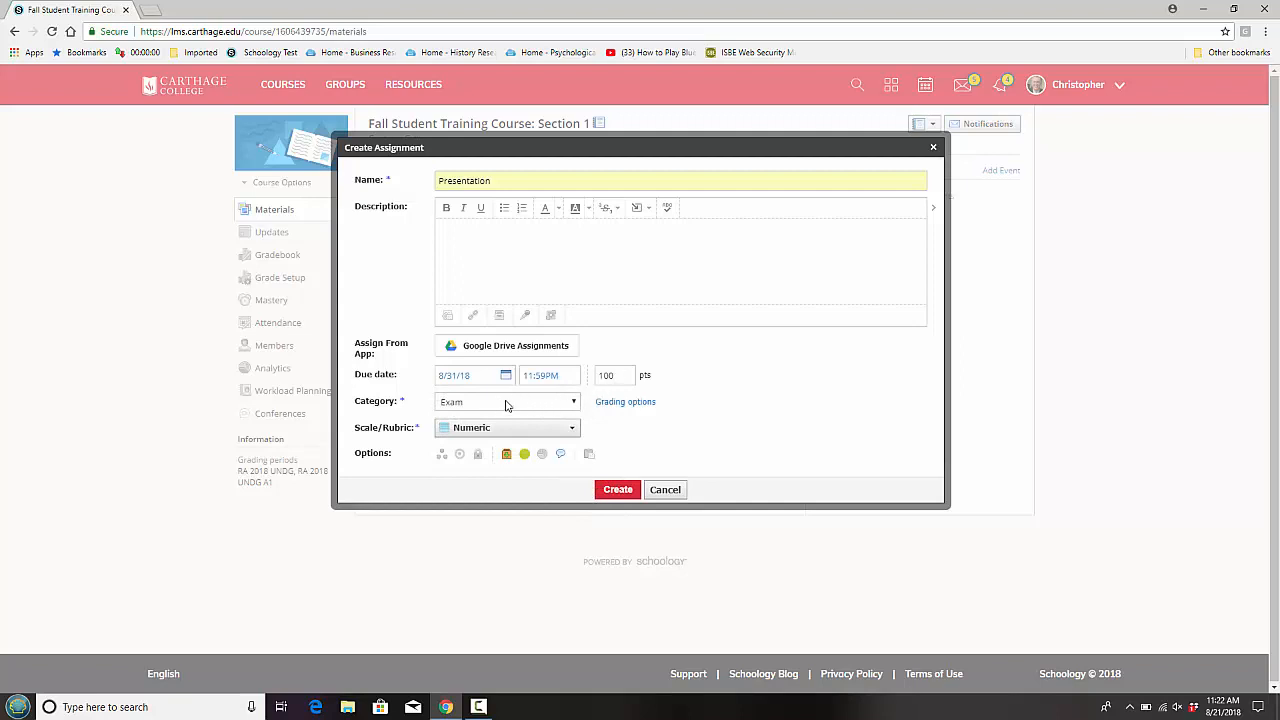
pyautogui.click(508, 405)
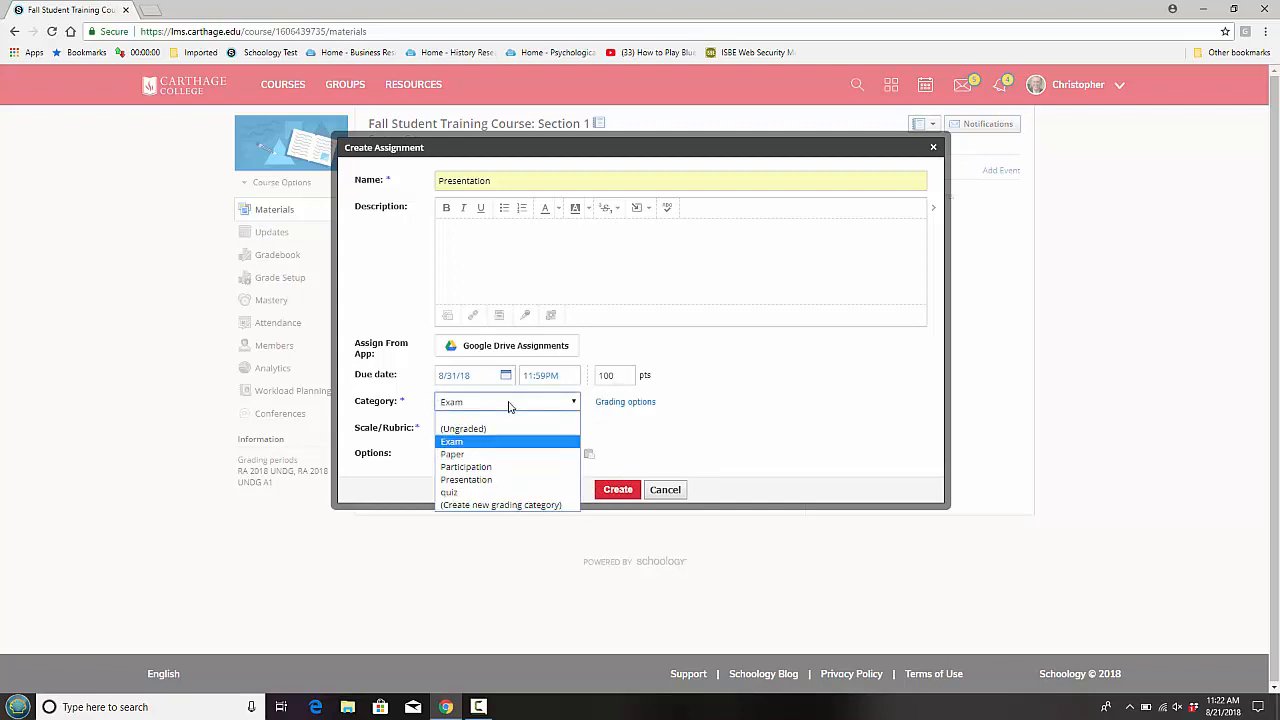
pyautogui.click(507, 480)
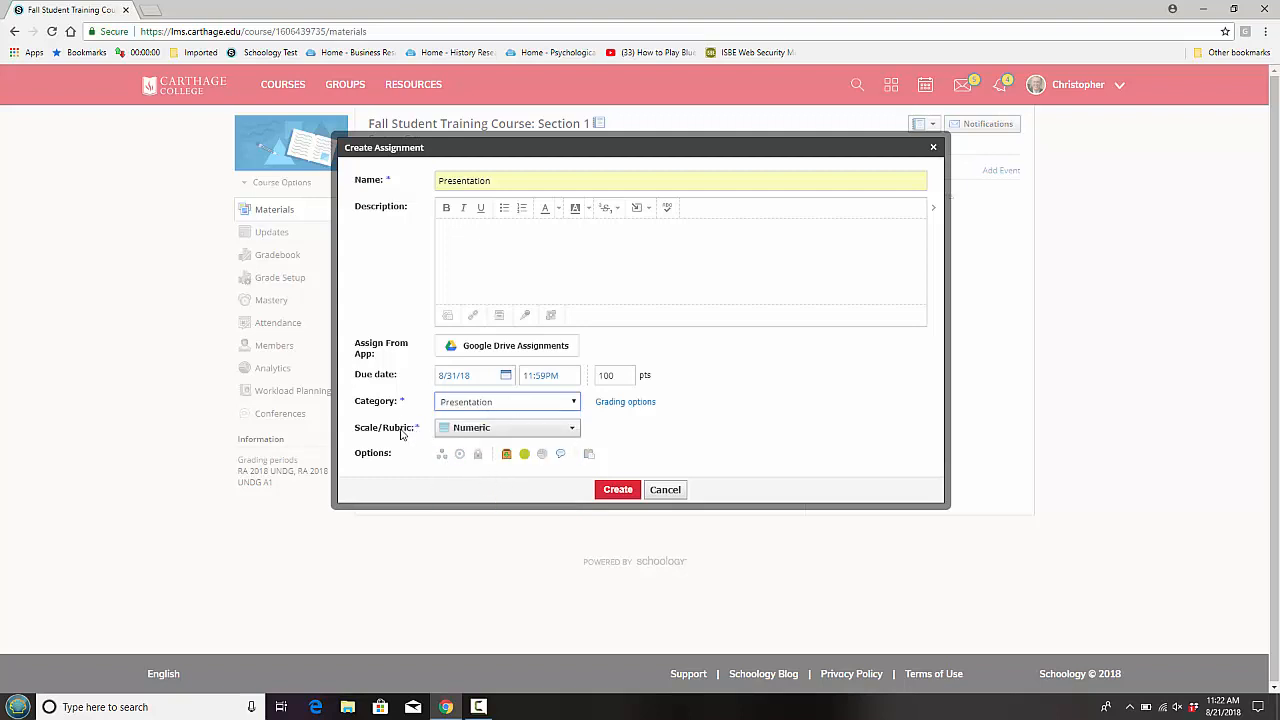
# Step: Start a new rubric for the assignment, title it Presentation Rubric and name its first criterion Delivery
pyautogui.click(563, 430)
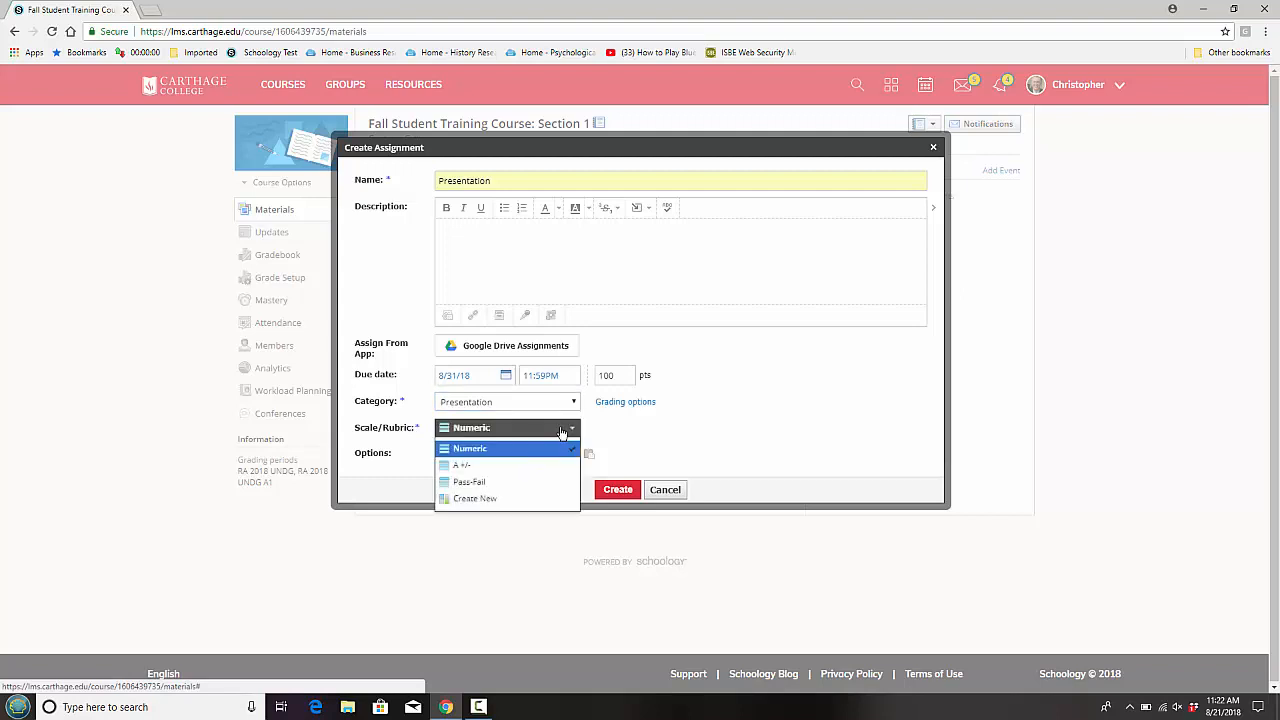
pyautogui.click(491, 500)
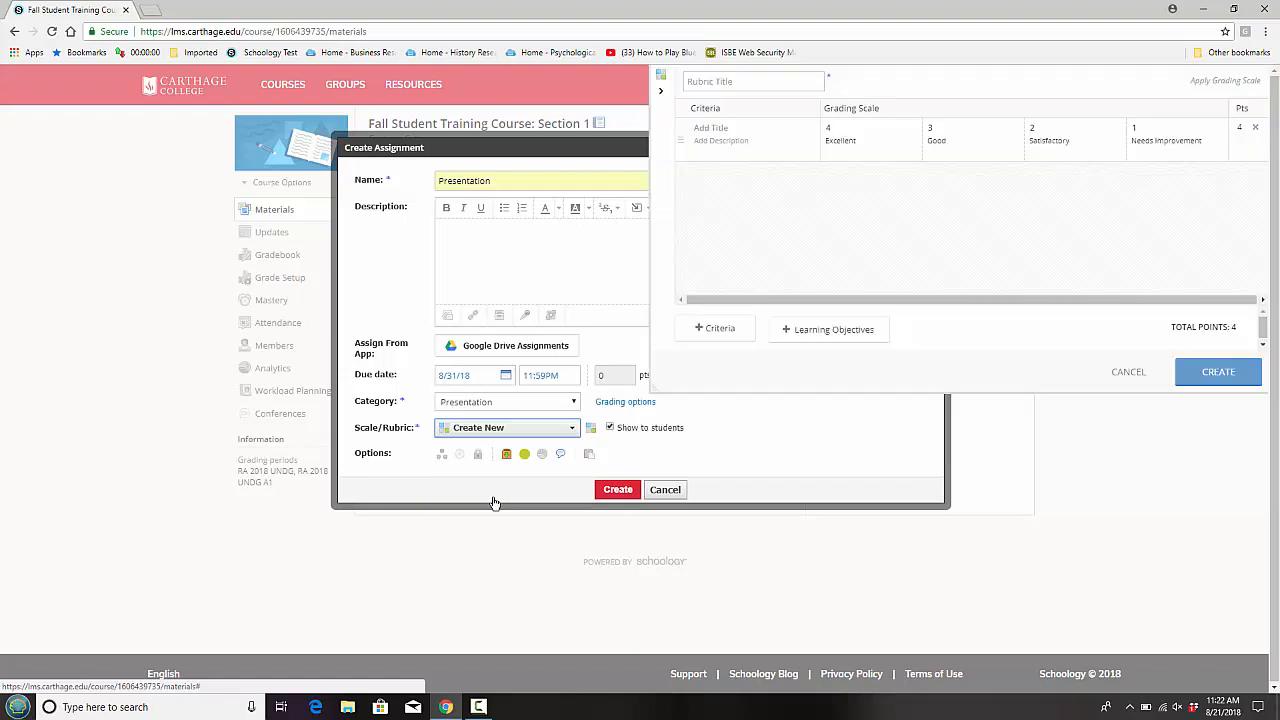
pyautogui.click(720, 82)
pyautogui.write('Presentation Rubric')
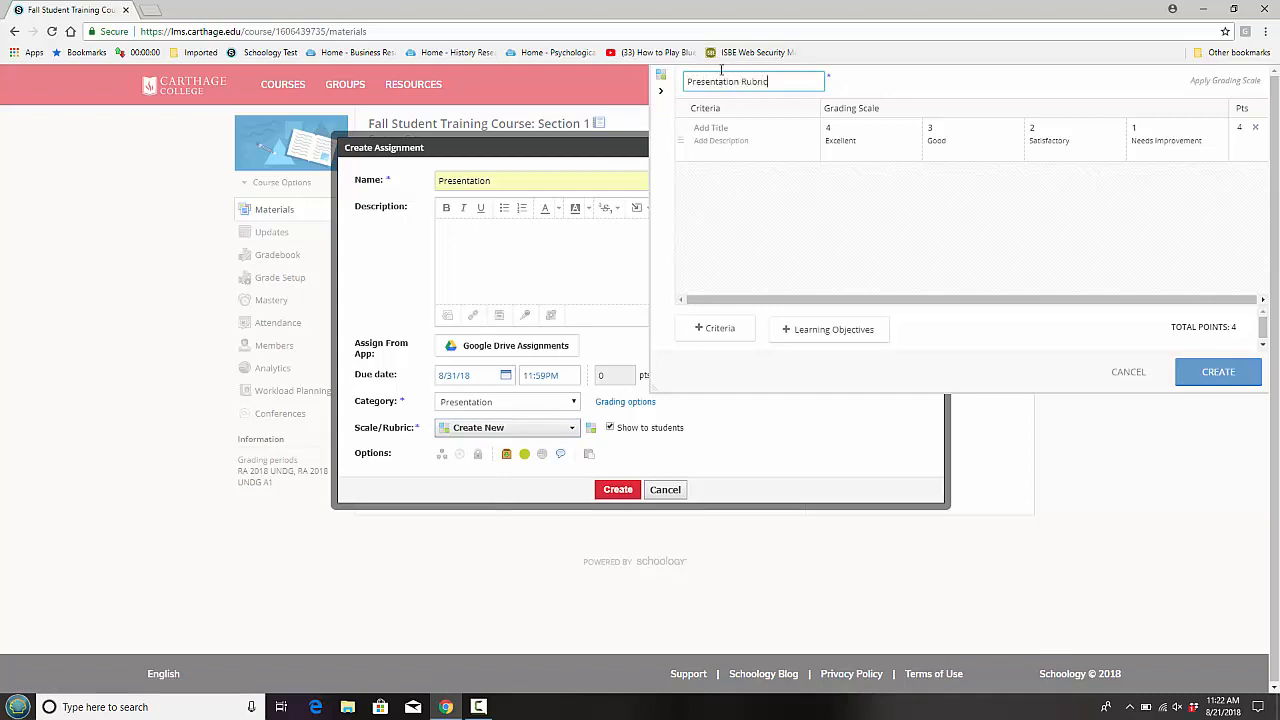
pyautogui.click(729, 124)
pyautogui.click(741, 126)
pyautogui.write('Delivery')
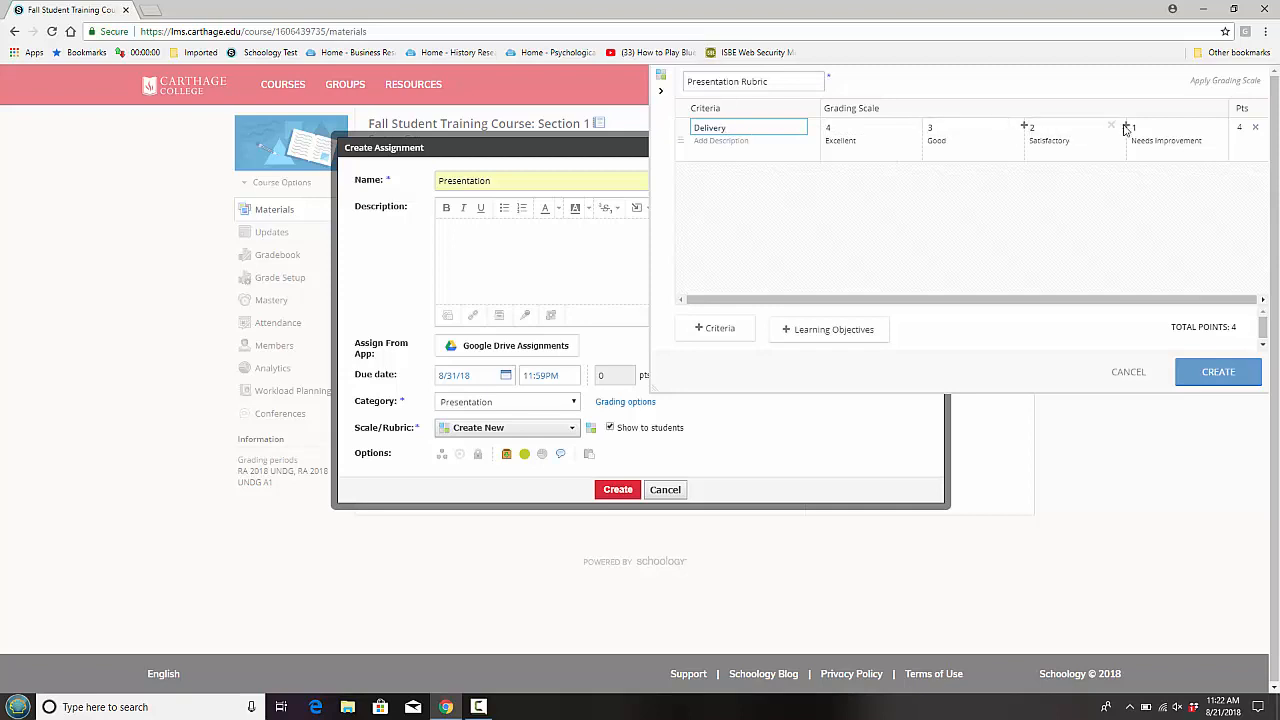
# Step: Set the Delivery criterion's four grading scale values to 10, 8, 6 and 4 points
pyautogui.click(846, 127)
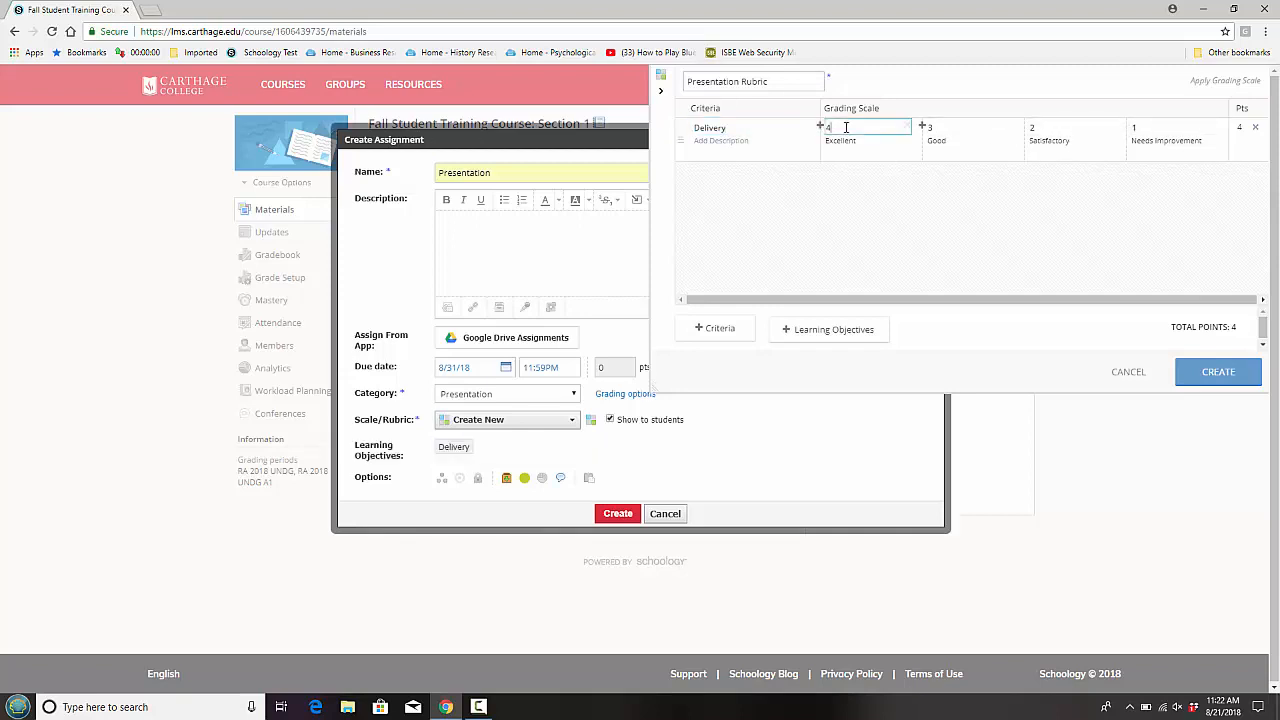
pyautogui.press('BackSpace')
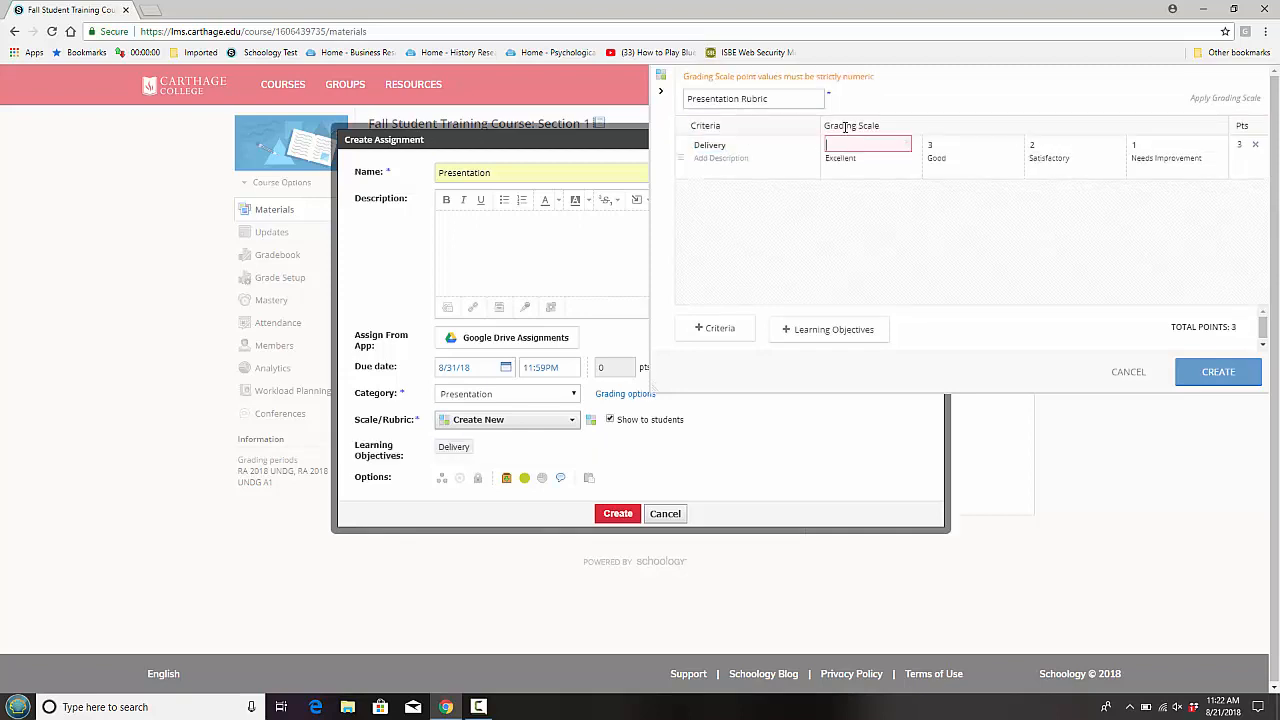
pyautogui.write('10')
pyautogui.click(974, 127)
pyautogui.press('BackSpace')
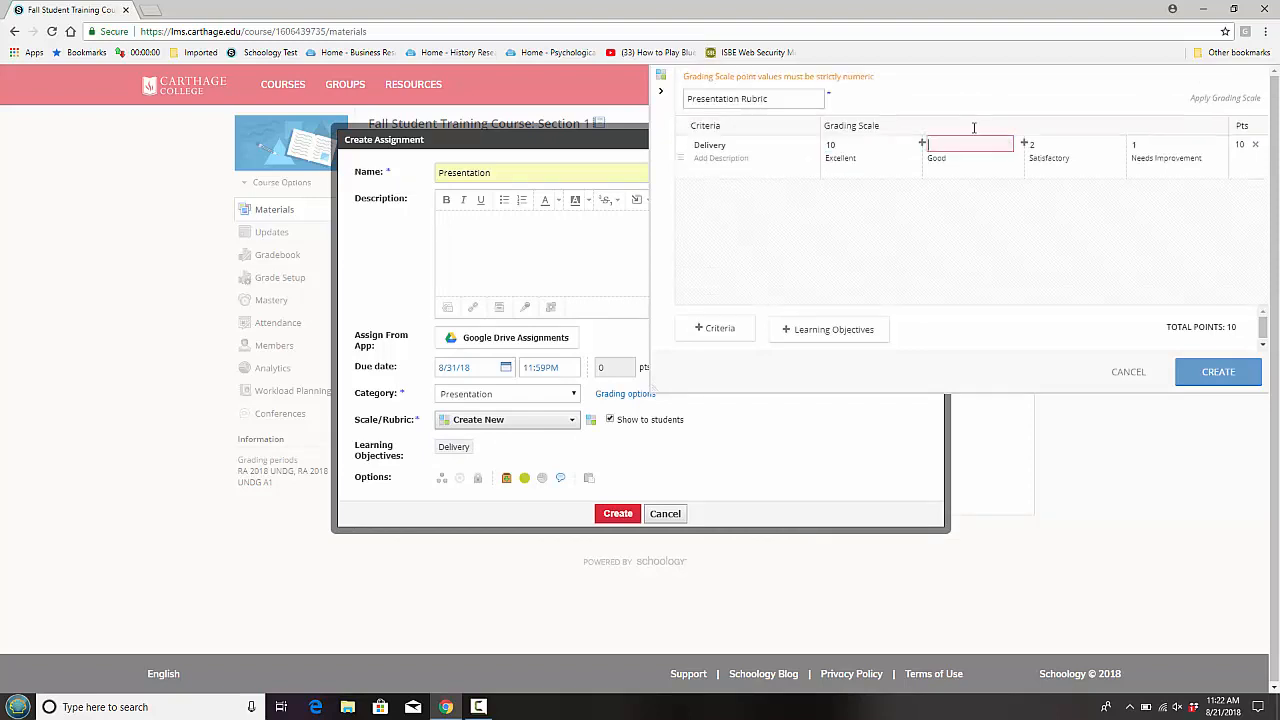
pyautogui.write('8')
pyautogui.click(1040, 126)
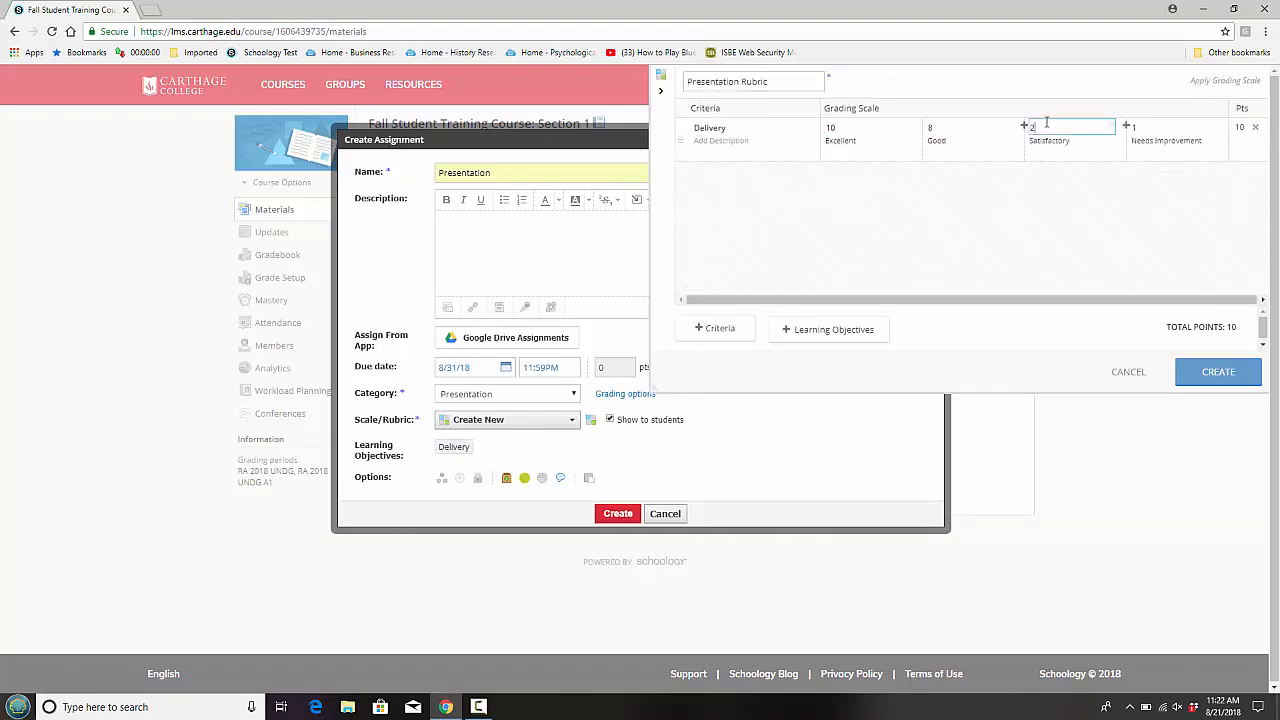
pyautogui.press('BackSpace')
pyautogui.write('6')
pyautogui.click(1145, 128)
pyautogui.press('BackSpace')
pyautogui.write('4')
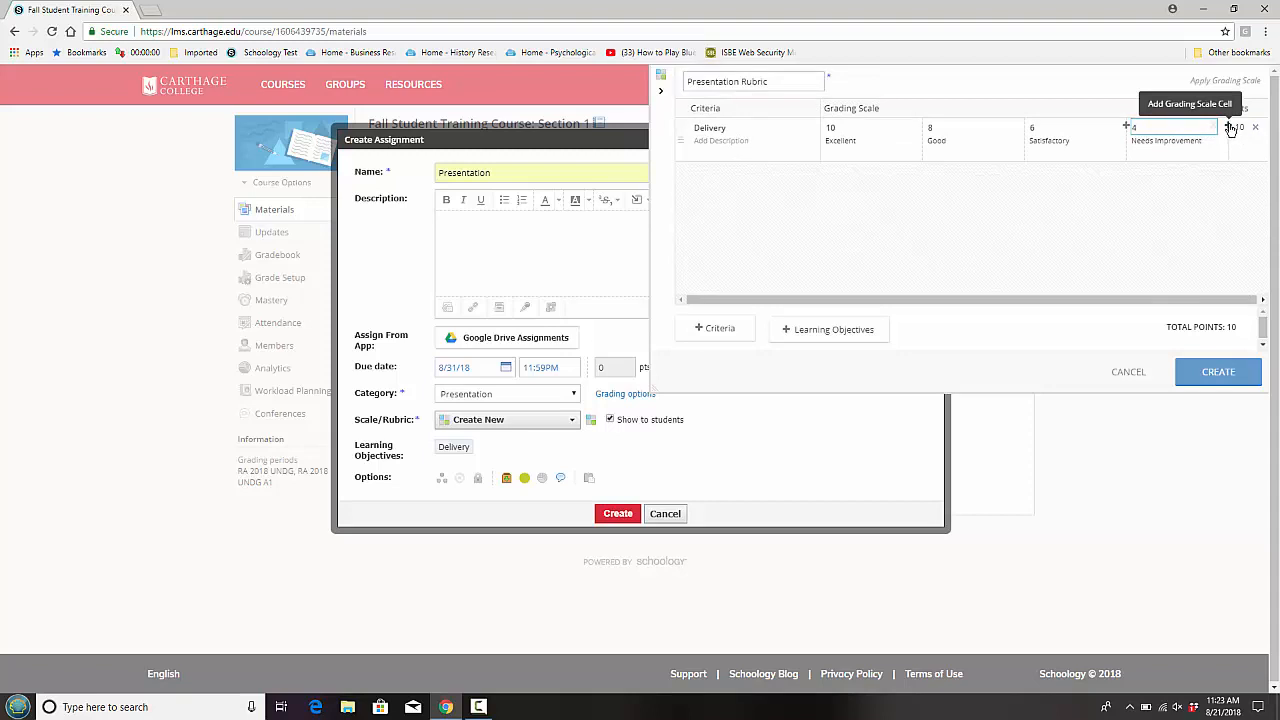
# Step: Add a fifth grading scale level, set the last two levels to 4 and 2 points, and label the lowest "Shows no evidence"
pyautogui.click(1230, 128)
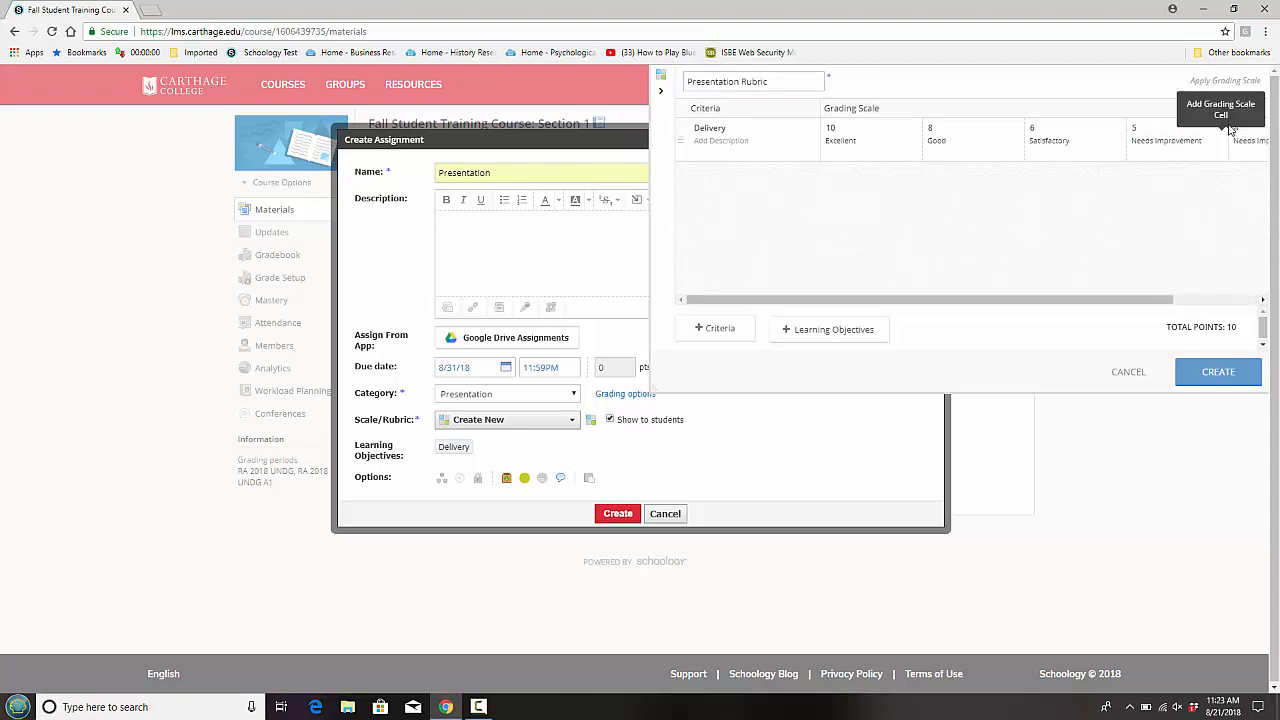
pyautogui.moveTo(1080, 303); pyautogui.dragTo(1225, 300)
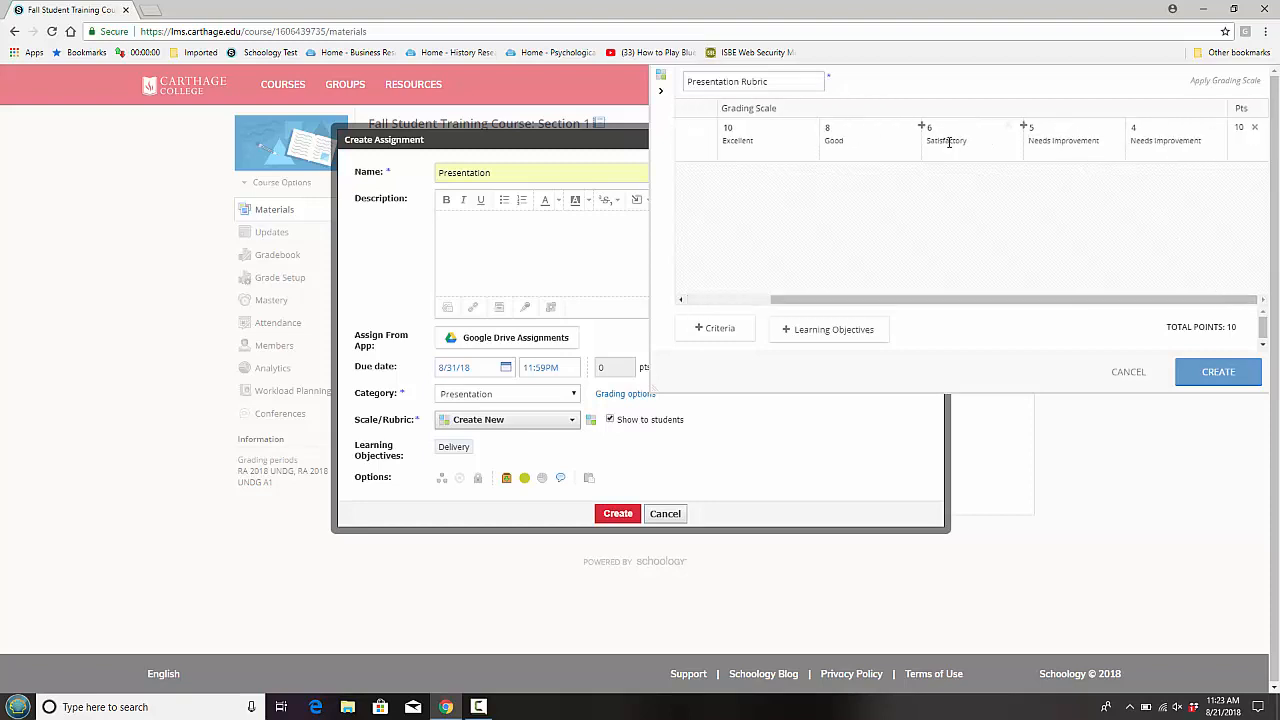
pyautogui.click(1044, 126)
pyautogui.press('BackSpace')
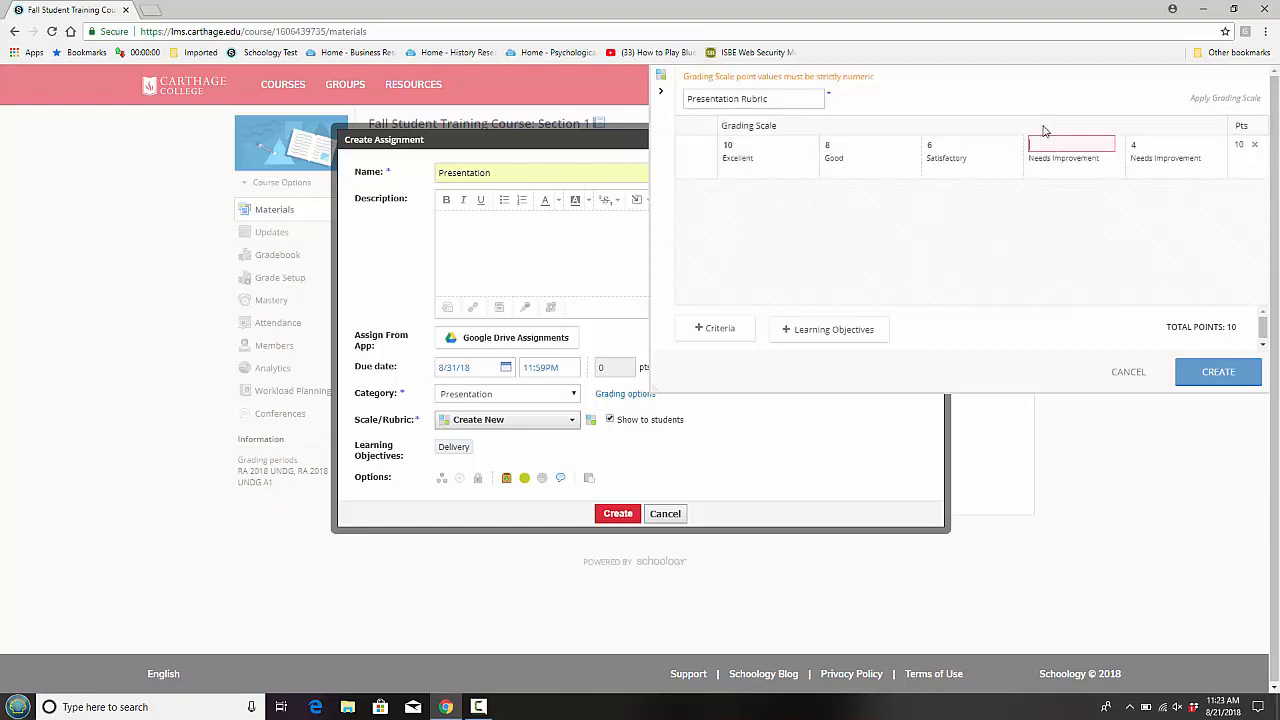
pyautogui.write('4')
pyautogui.click(1138, 128)
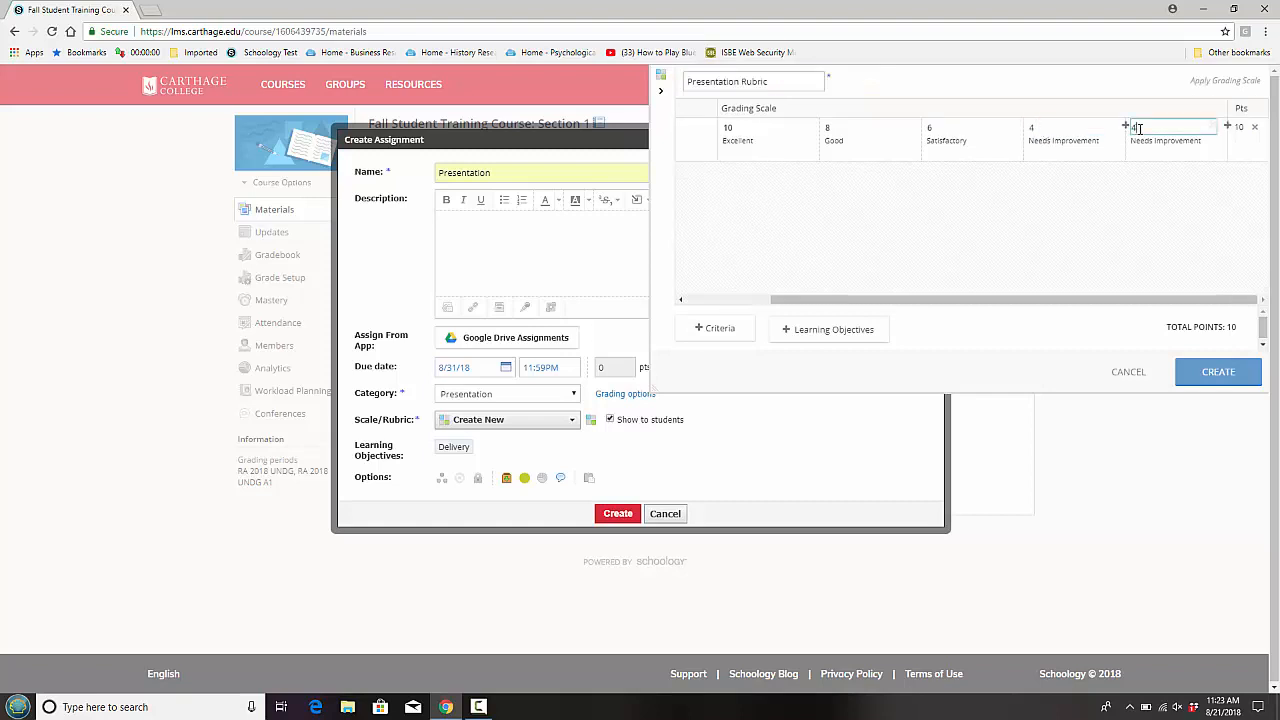
pyautogui.press('BackSpace')
pyautogui.write('2')
pyautogui.click(1177, 142)
pyautogui.moveTo(1170, 141); pyautogui.dragTo(1138, 145)
pyautogui.write('Shows no')
pyautogui.click(1097, 215)
# Step: Add two more criteria titled Content and Engagement, and create the rubric
pyautogui.moveTo(1096, 300); pyautogui.dragTo(958, 305)
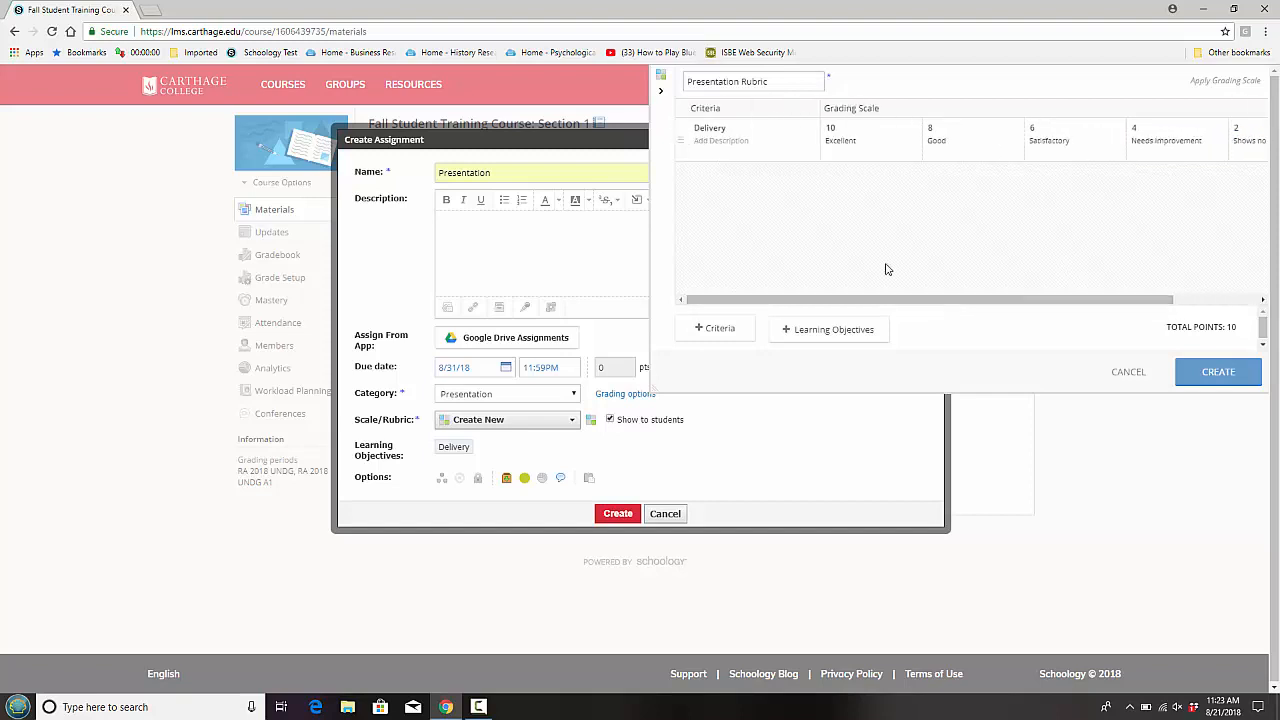
pyautogui.click(732, 144)
pyautogui.click(845, 143)
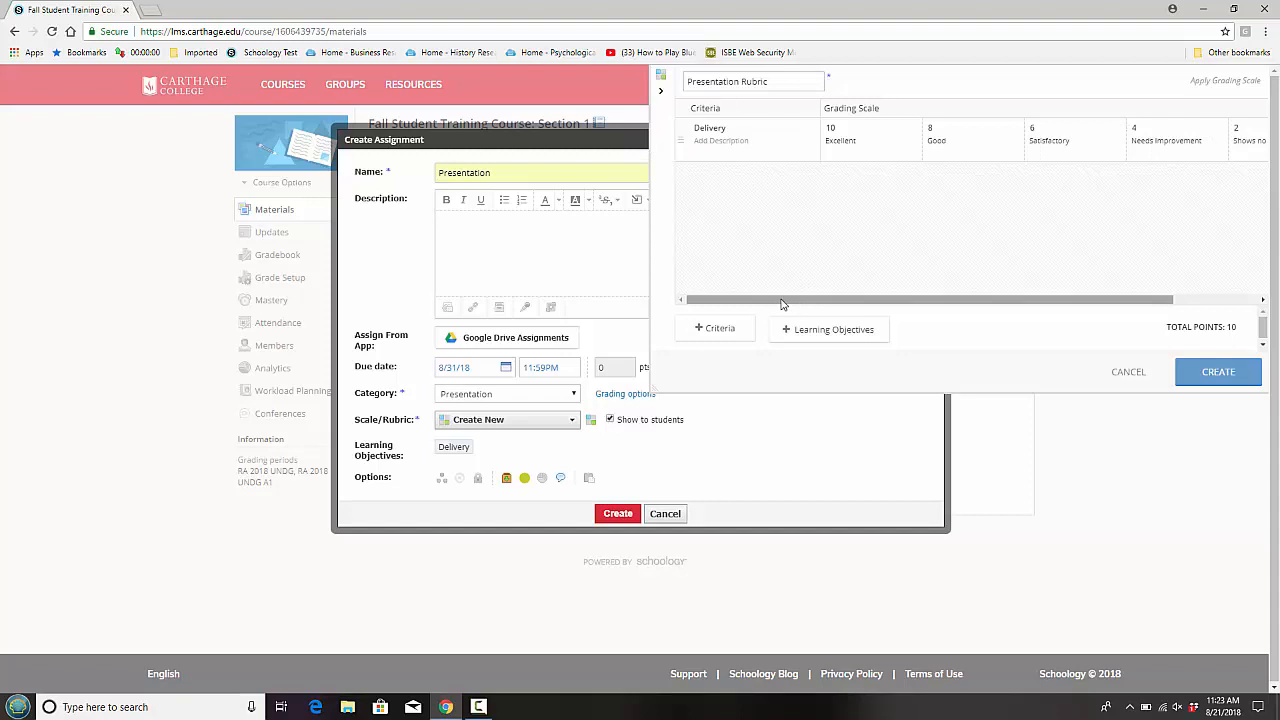
pyautogui.click(715, 330)
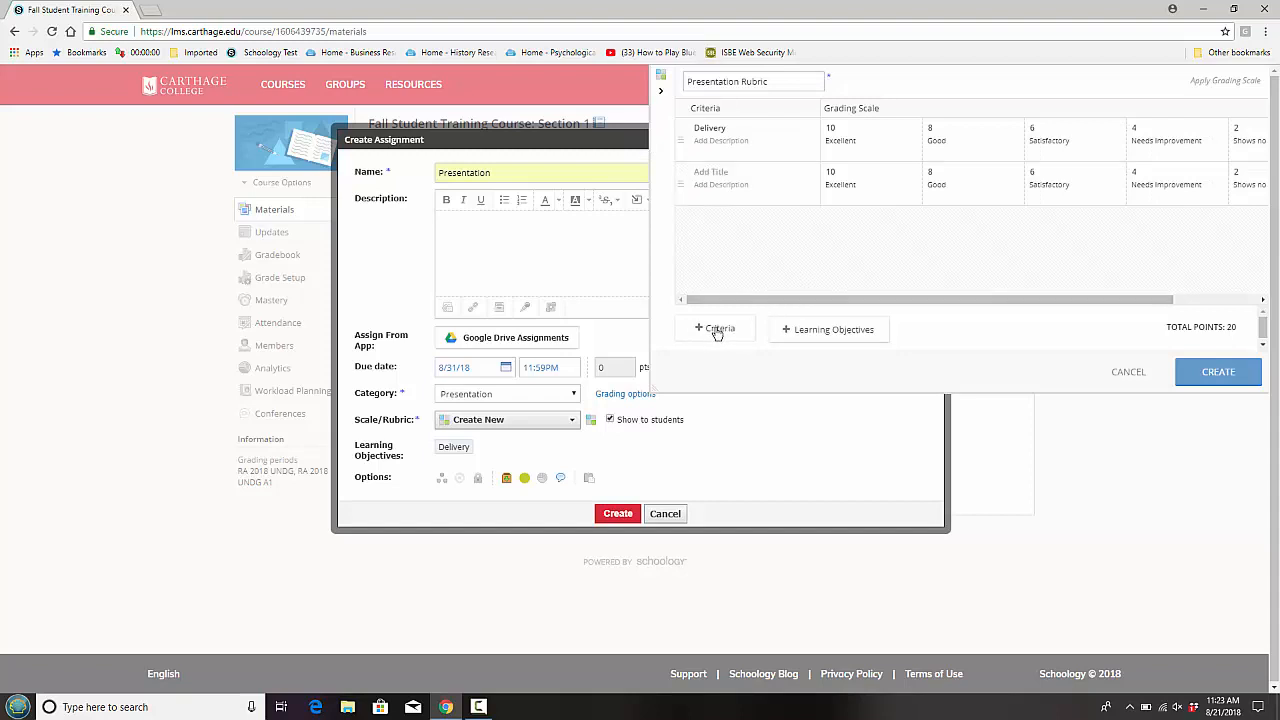
pyautogui.click(722, 173)
pyautogui.write('Content')
pyautogui.click(721, 332)
pyautogui.click(727, 215)
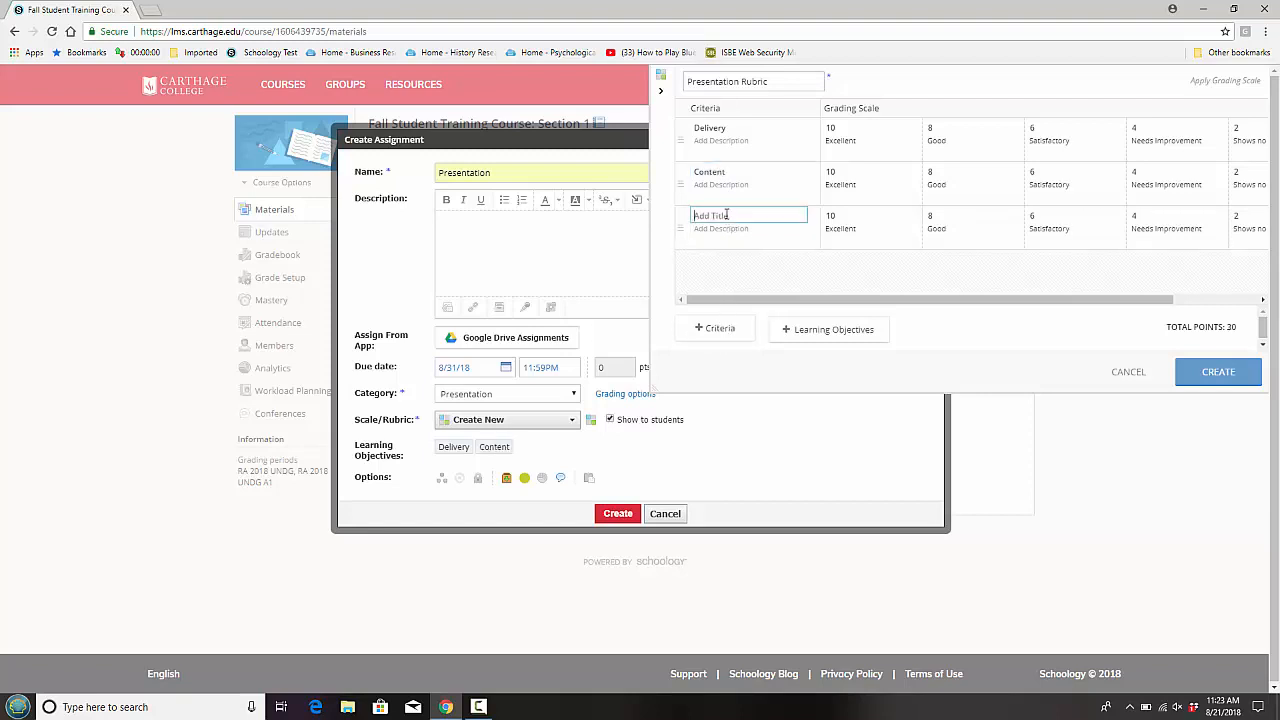
pyautogui.write('Engagement')
pyautogui.click(1245, 380)
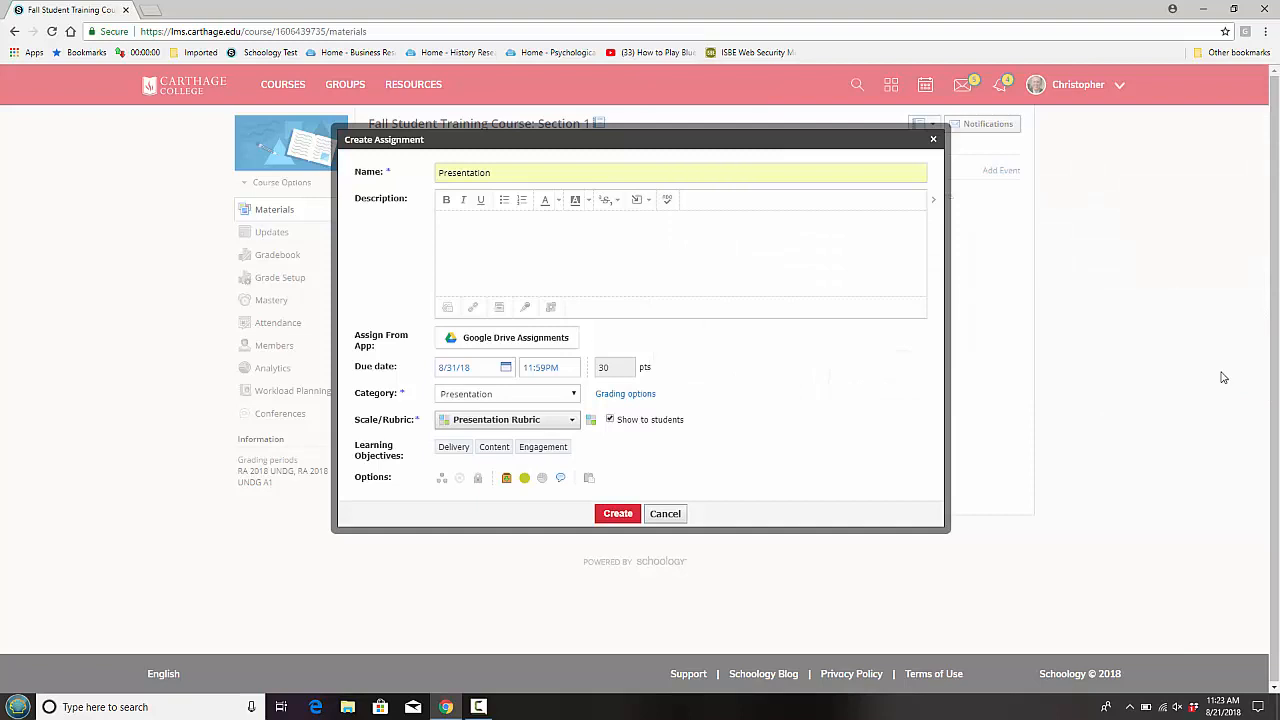
# Step: Create the Presentation assignment and open its grades for editing
pyautogui.click(618, 514)
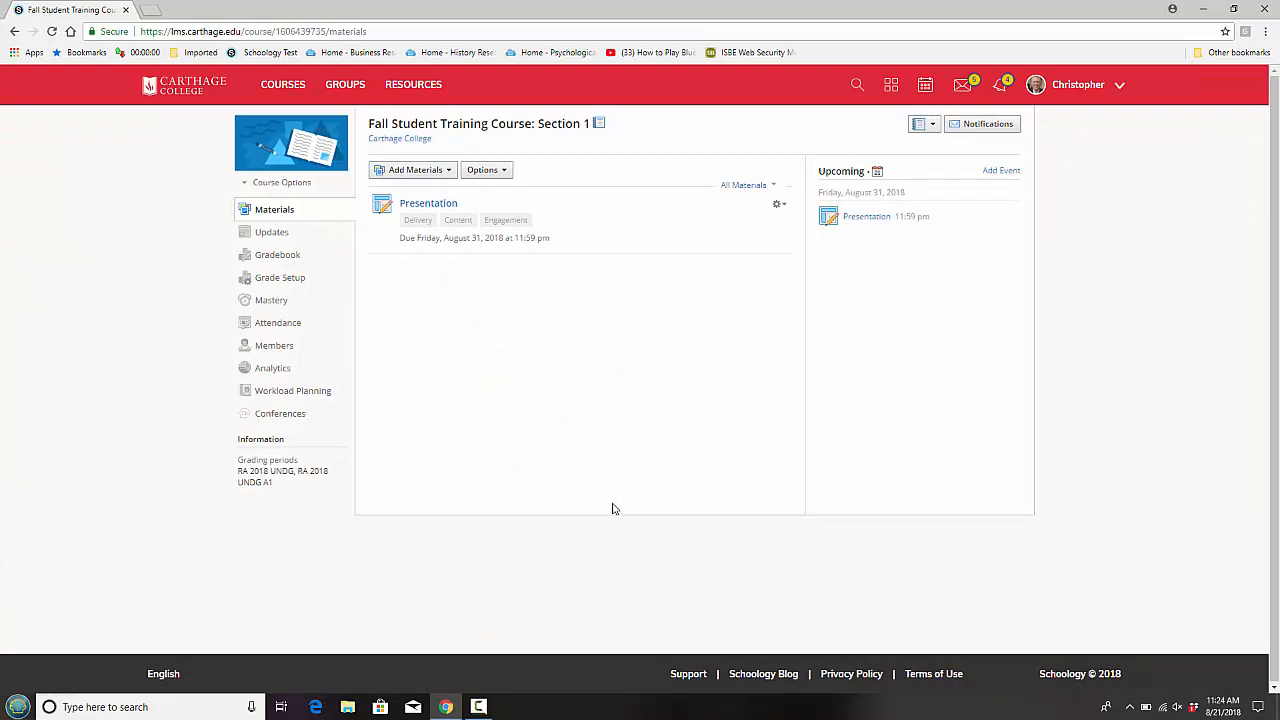
pyautogui.click(440, 206)
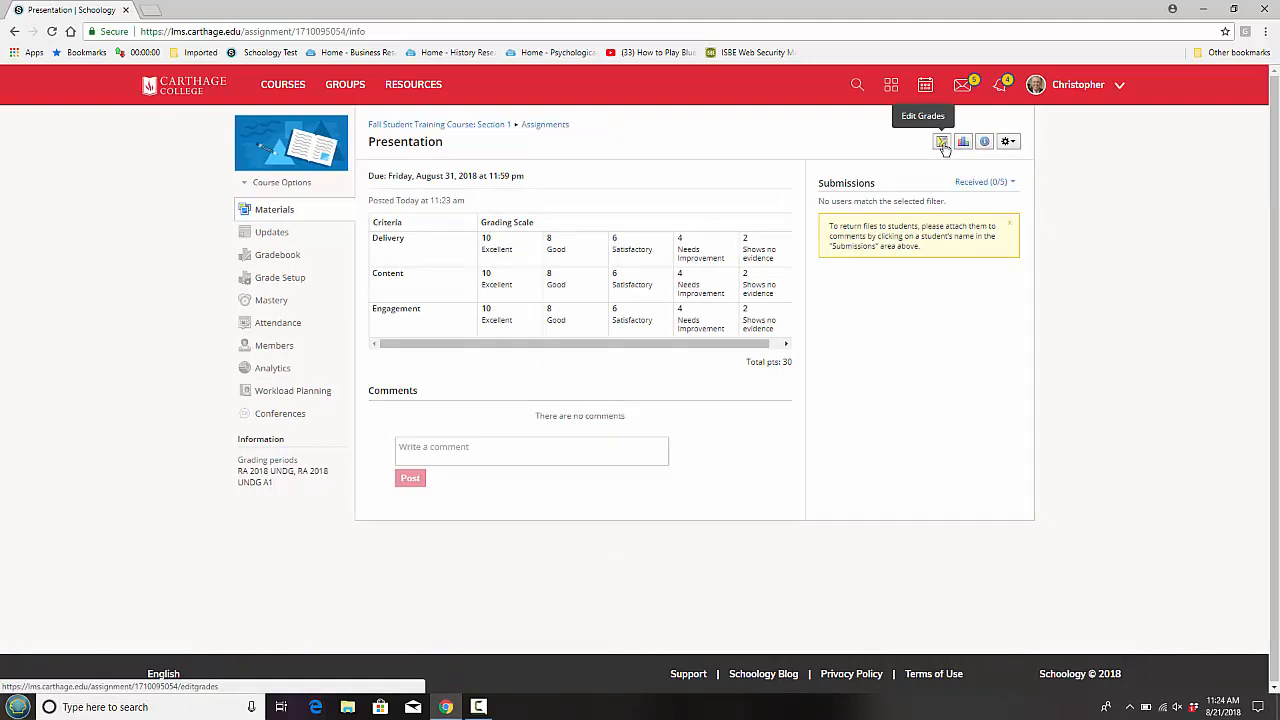
pyautogui.click(941, 143)
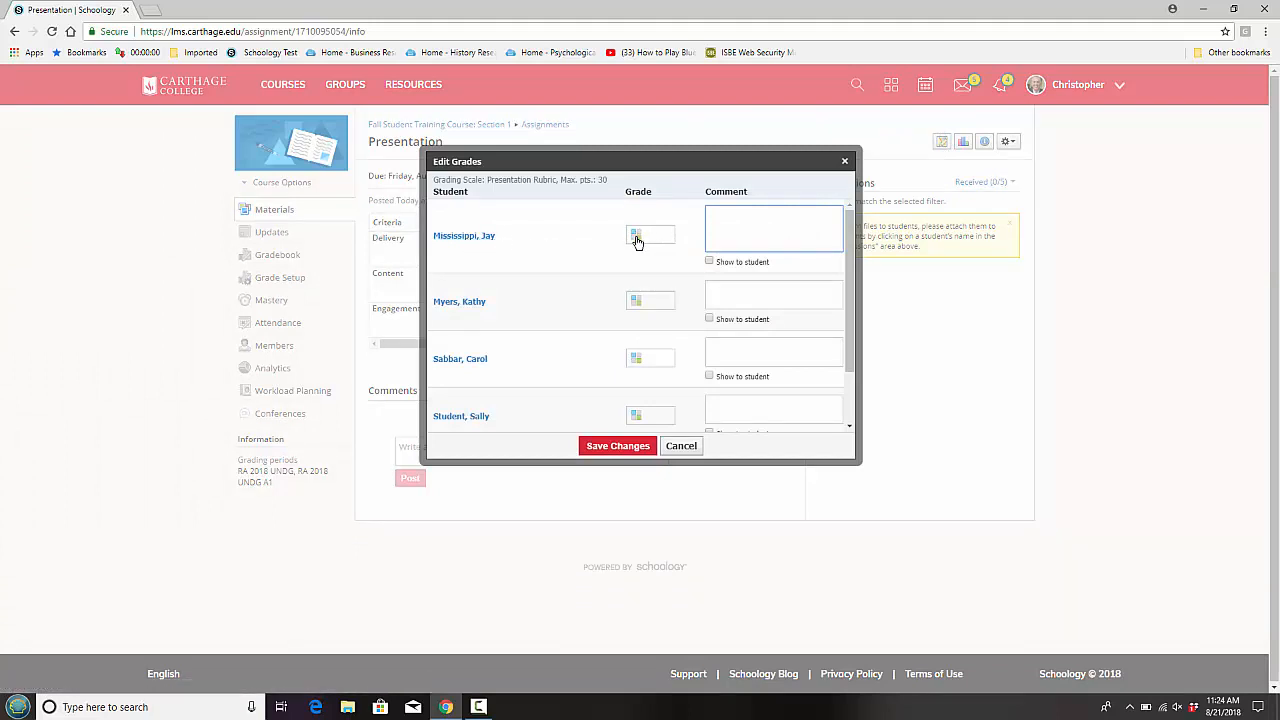
# Step: Rate the first listed student with the rubric: Delivery 10, Content 8 and Engagement 10
pyautogui.click(637, 241)
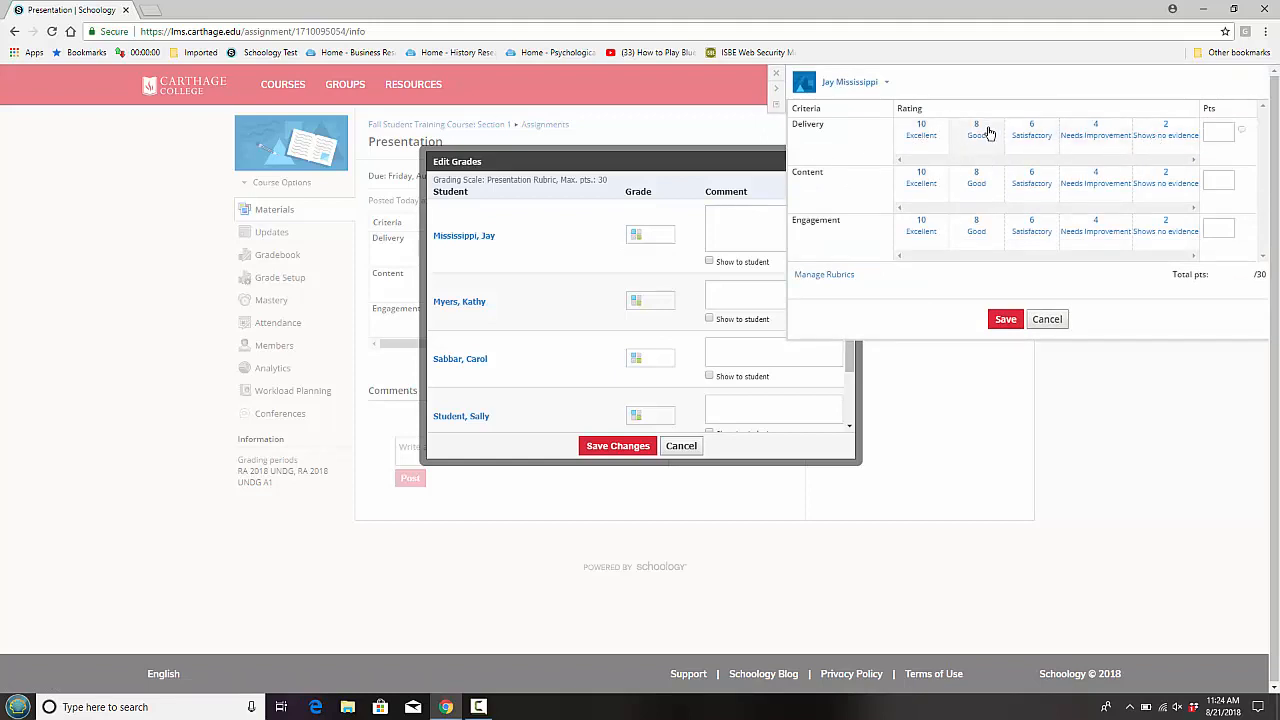
pyautogui.click(935, 138)
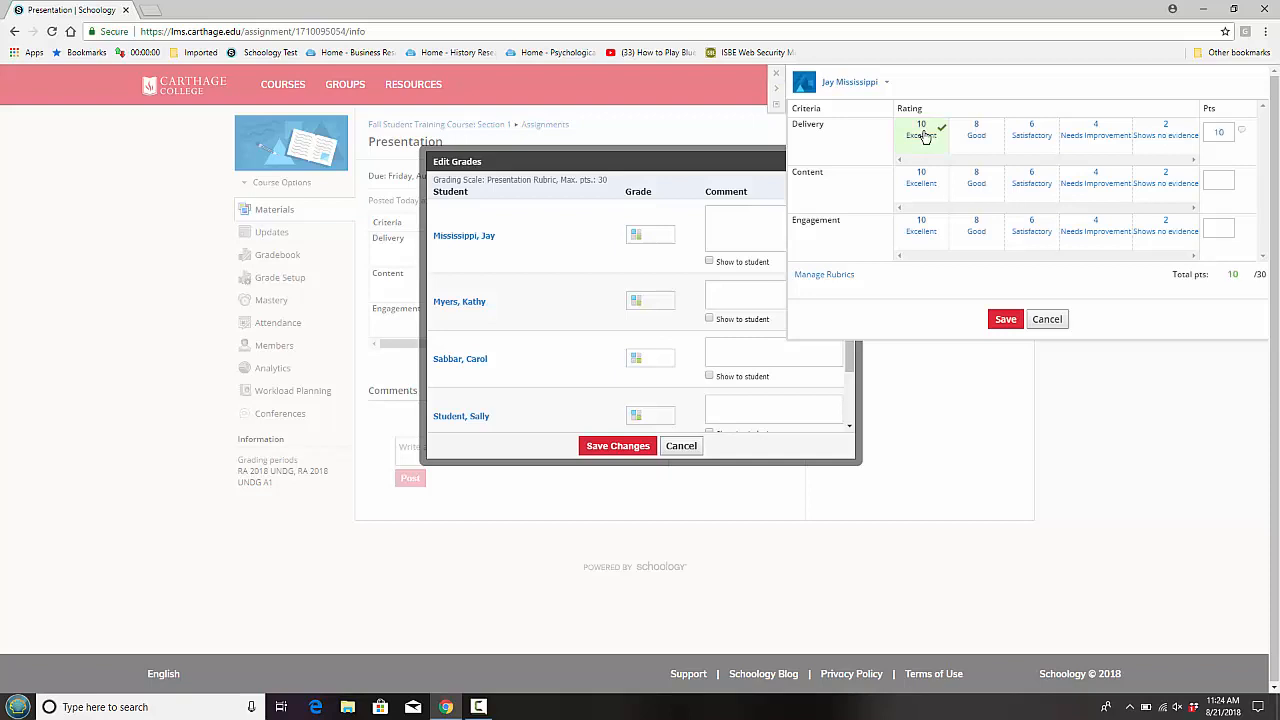
pyautogui.click(982, 181)
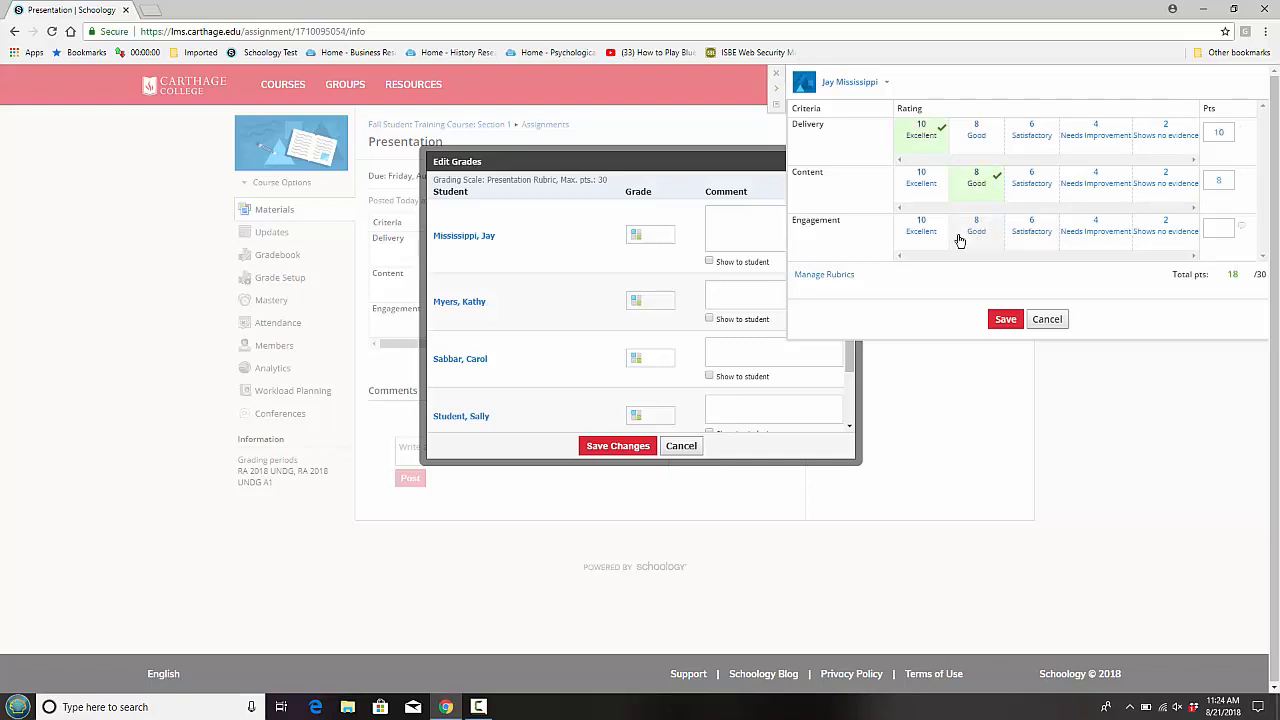
pyautogui.click(921, 227)
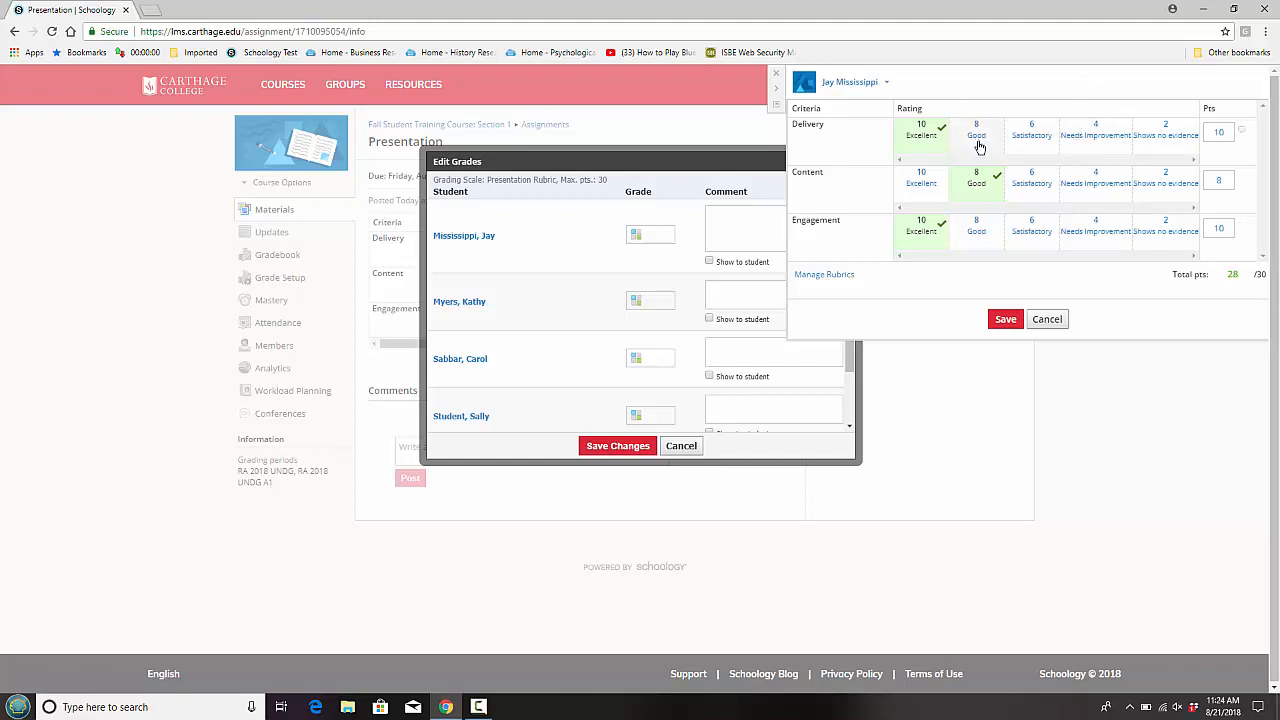
# Step: Add the comment "Great start and good voice." to the Delivery rating and save the student's grade
pyautogui.click(1243, 134)
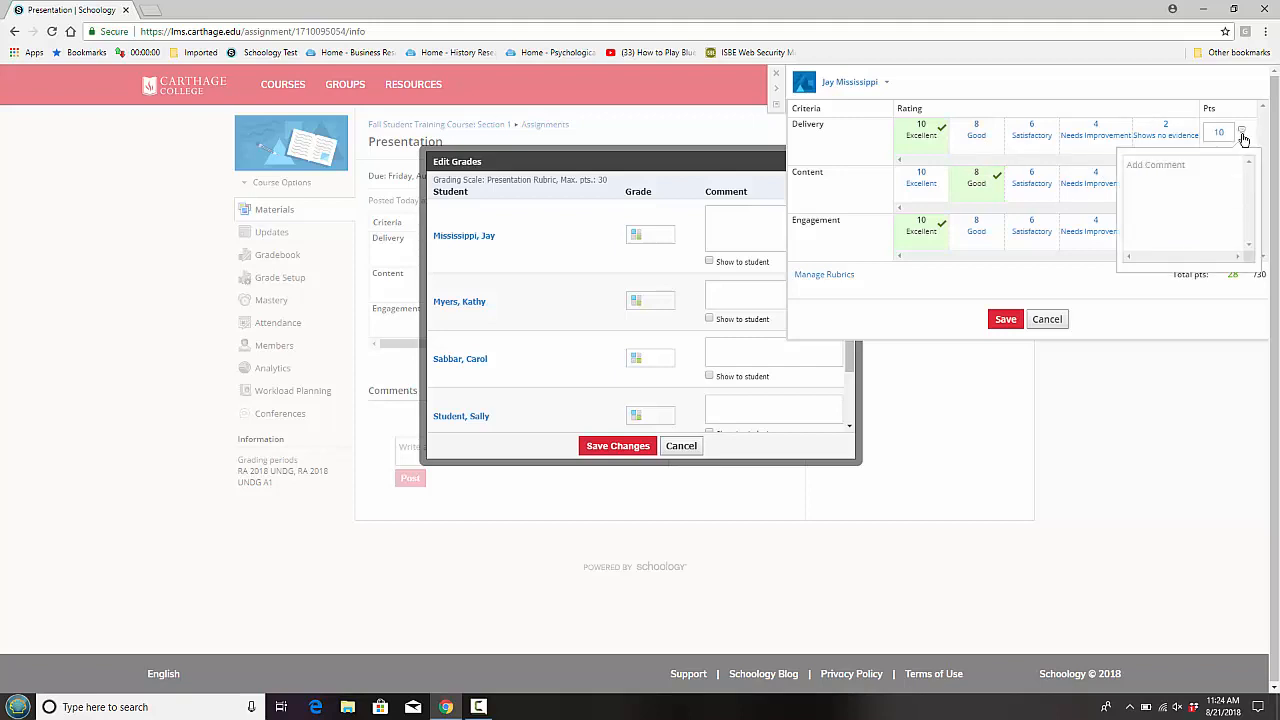
pyautogui.click(1199, 173)
pyautogui.write('Great start')
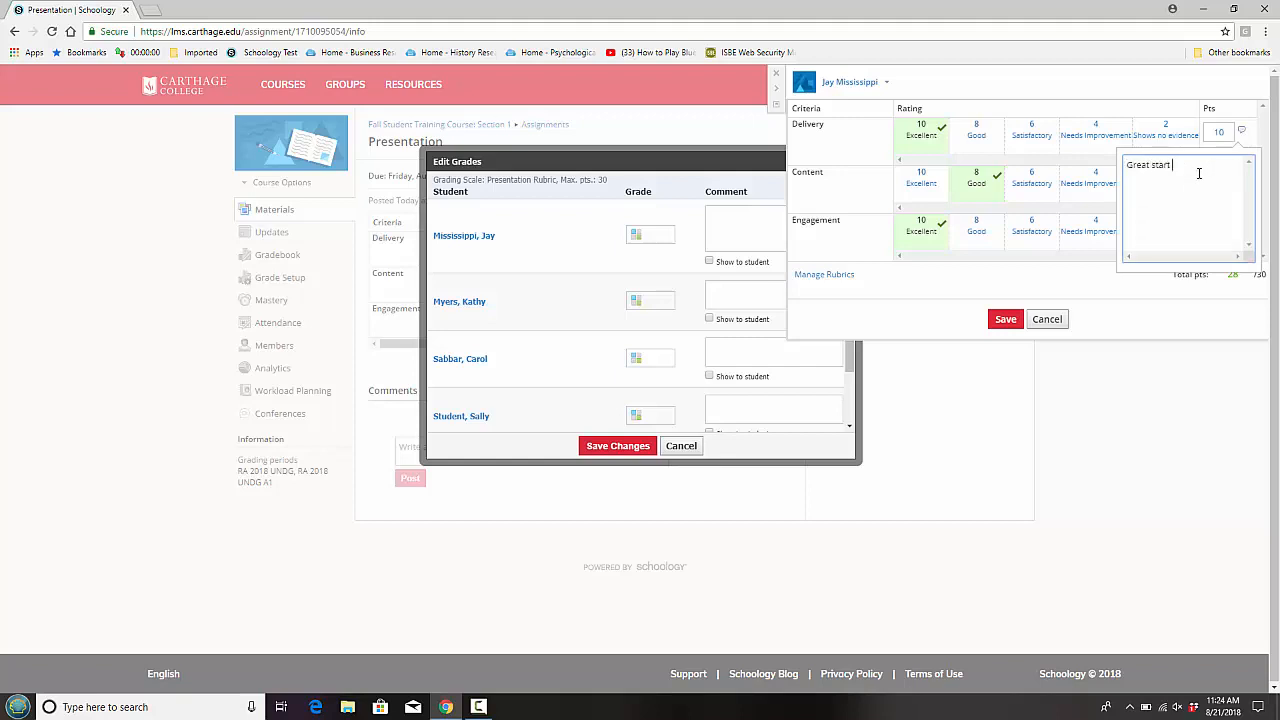
pyautogui.write(' and good voice.')
pyautogui.click(1006, 321)
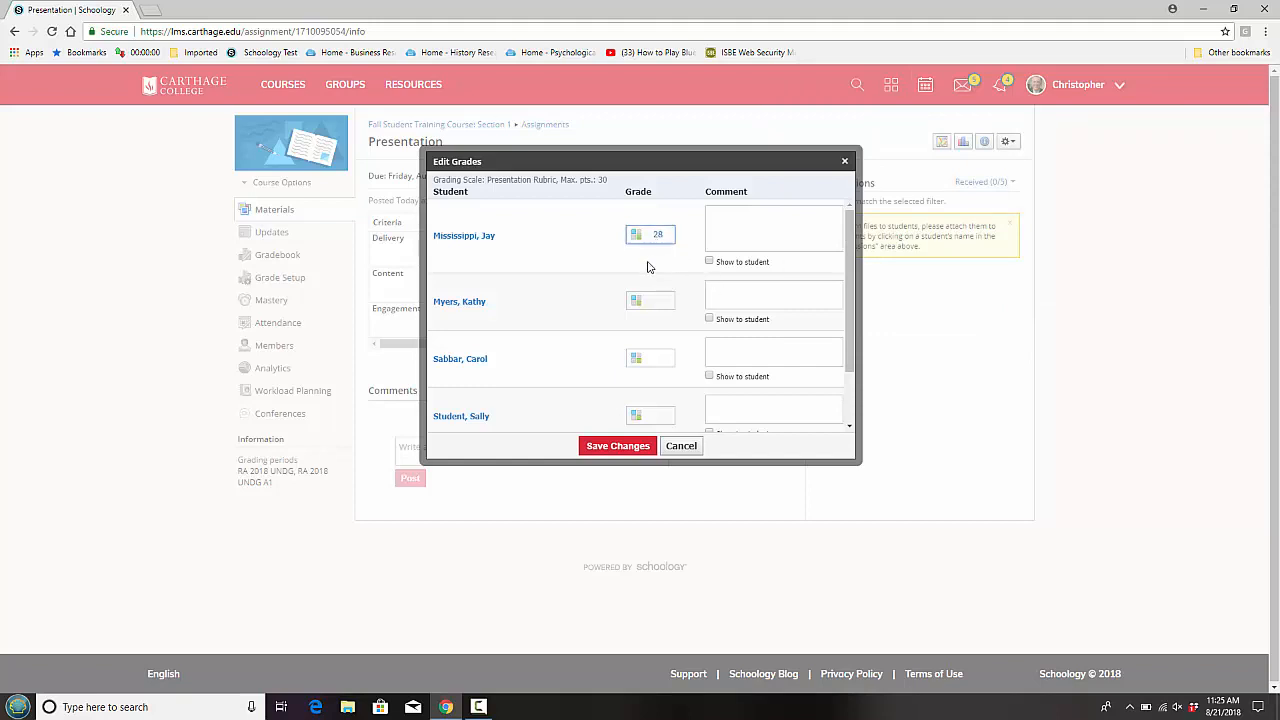
pyautogui.click(626, 450)
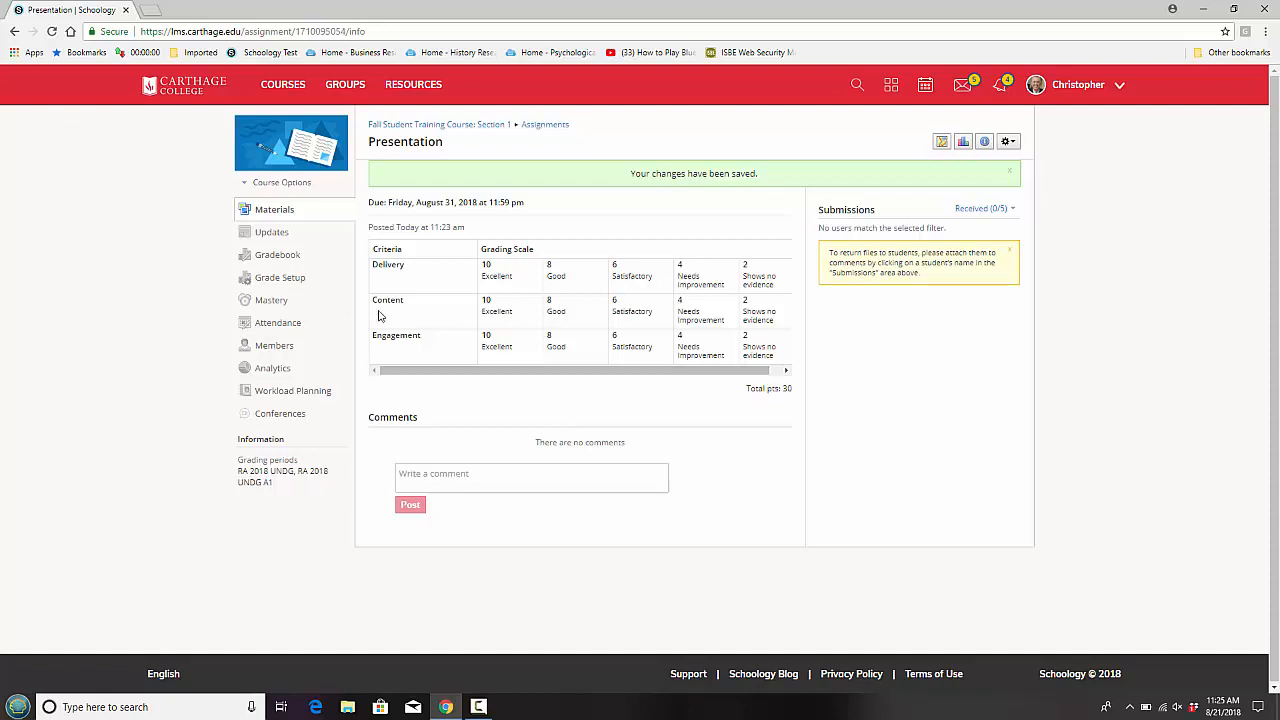
# Step: View the course's list of rubrics in the grade setup
pyautogui.click(285, 280)
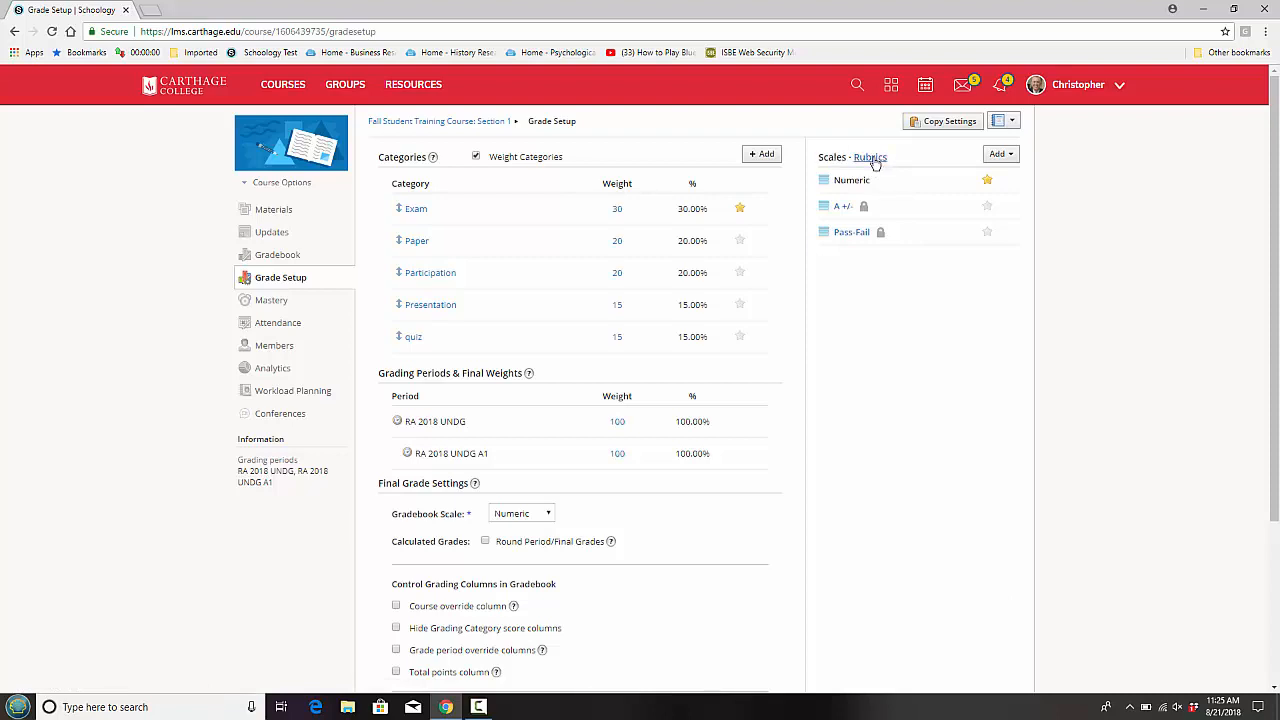
pyautogui.click(874, 157)
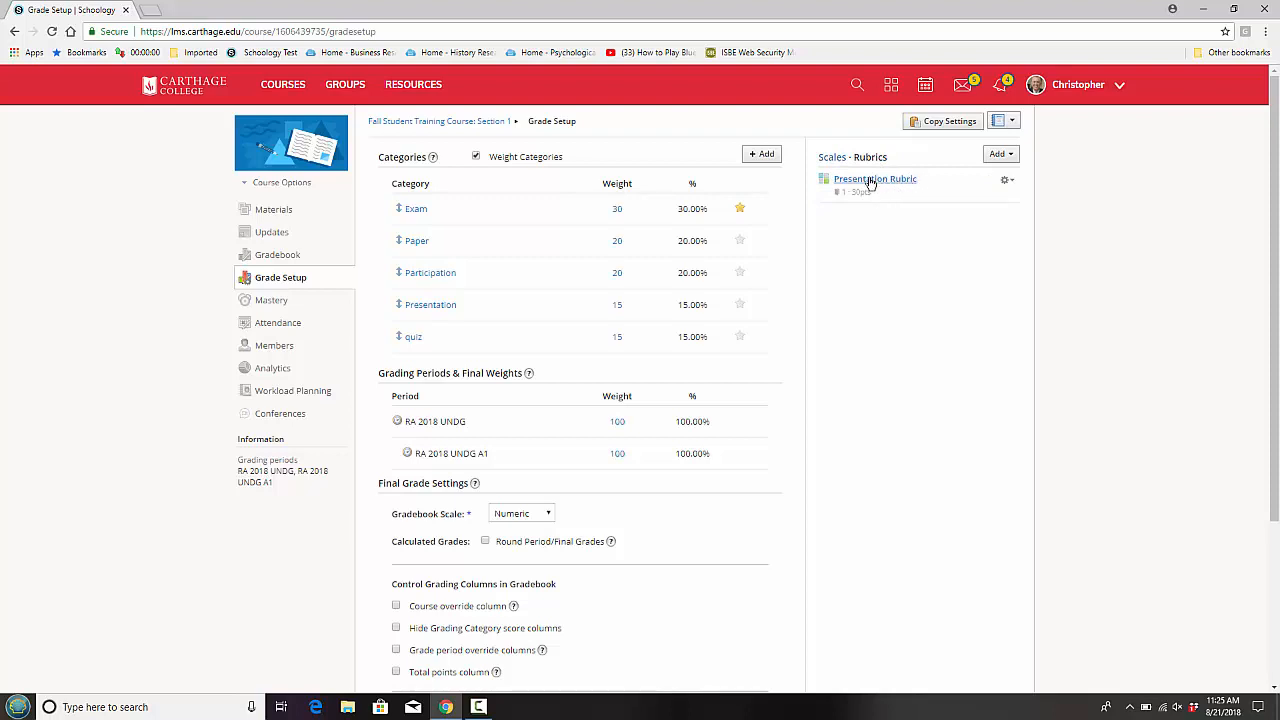
pyautogui.click(1000, 155)
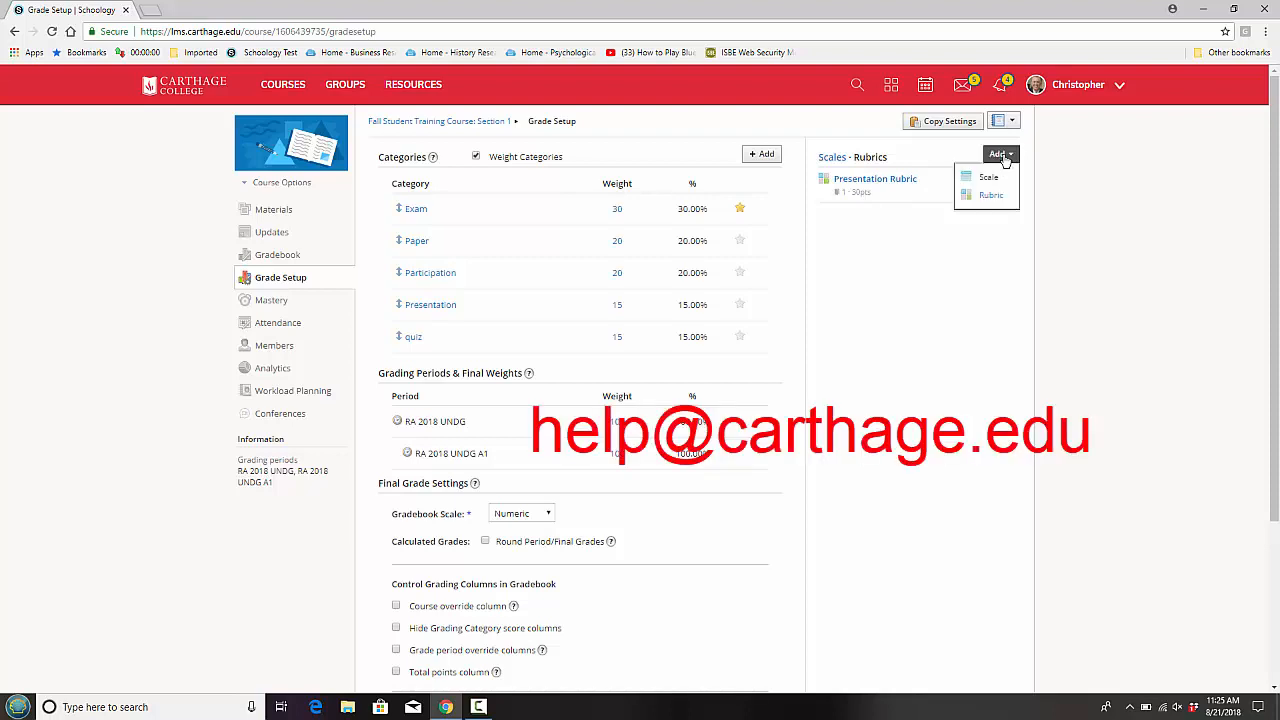
pyautogui.click(993, 197)
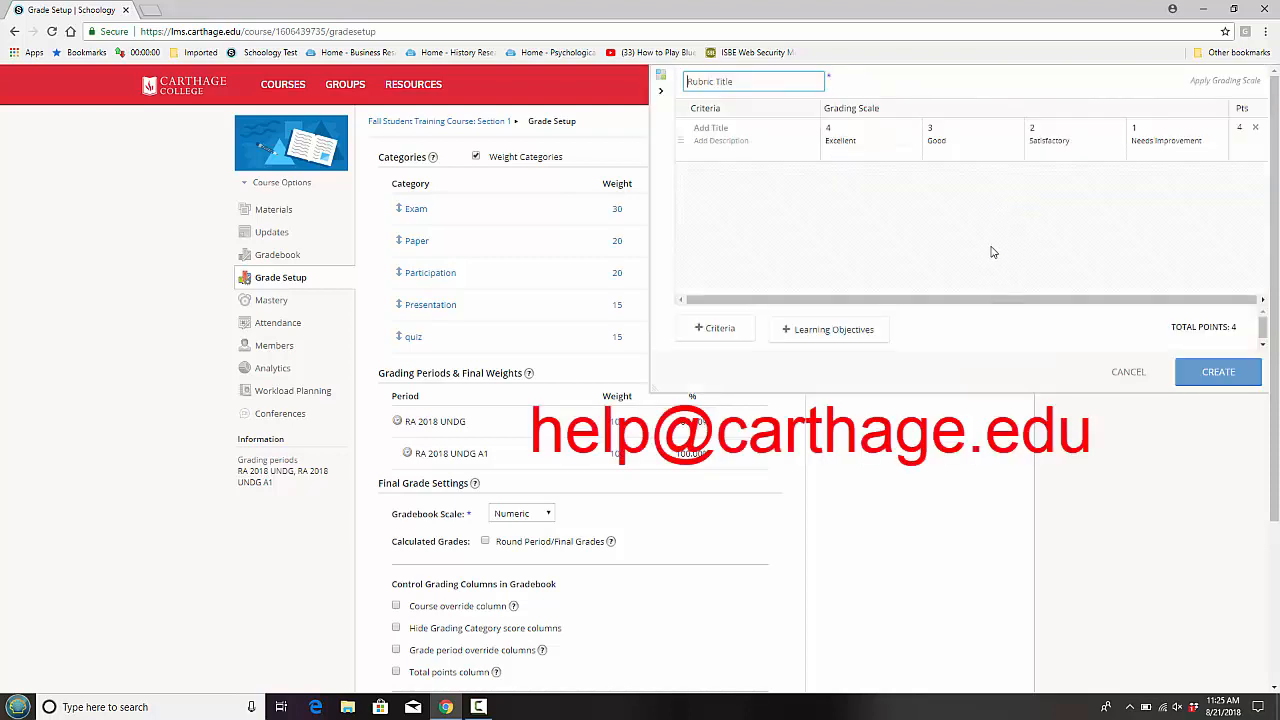
pyautogui.click(1141, 379)
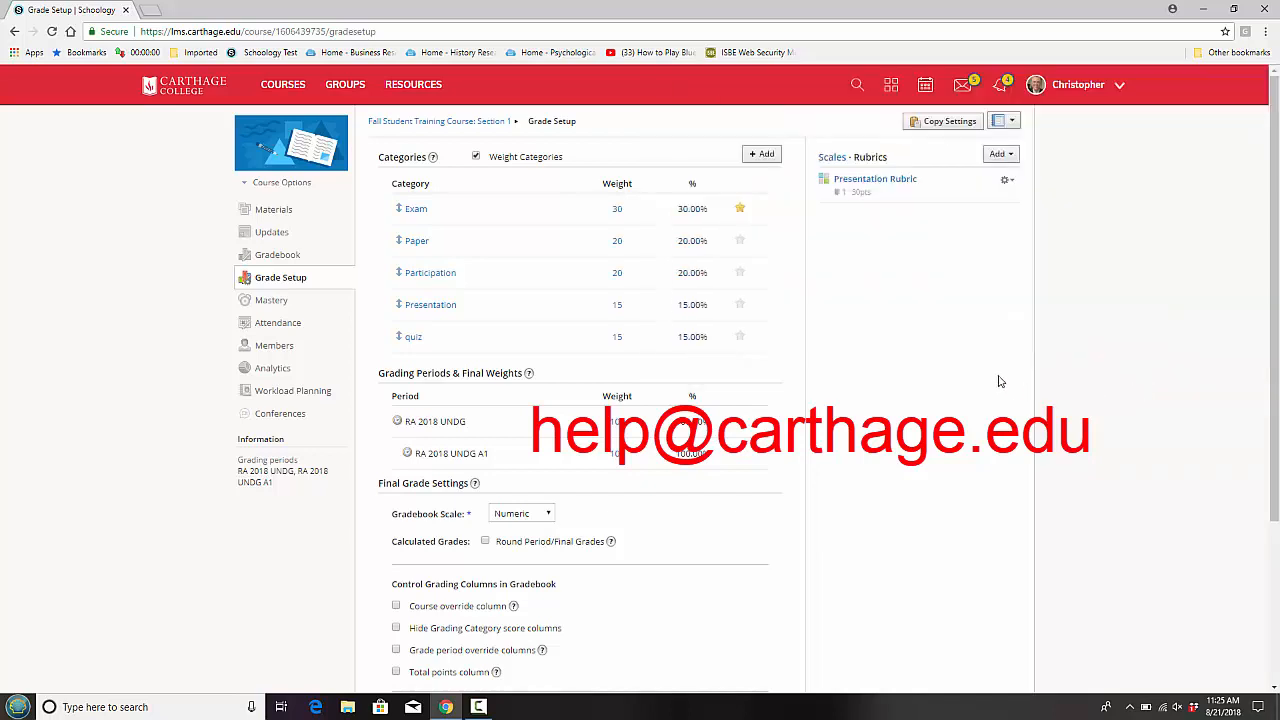